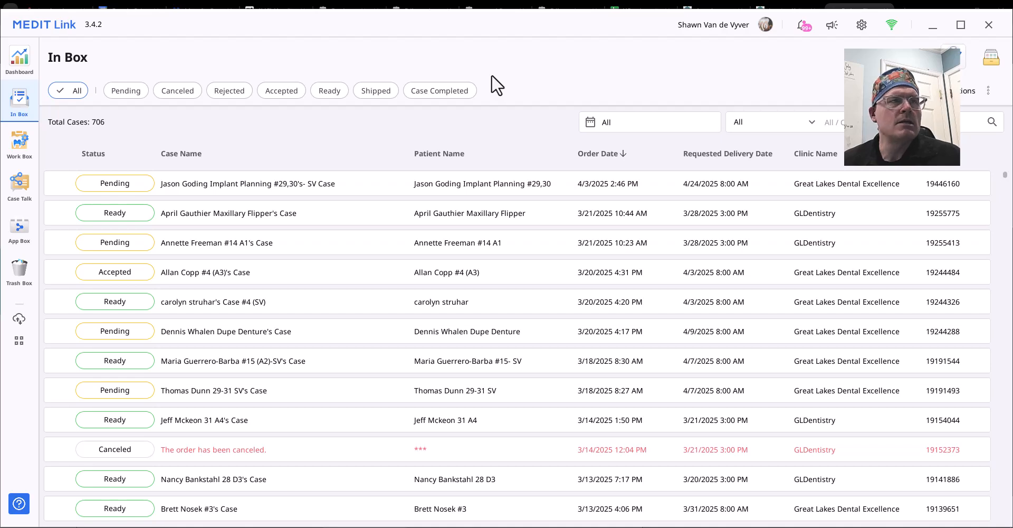
Open My Information from the profile avatar and choose Log Out.
click(765, 24)
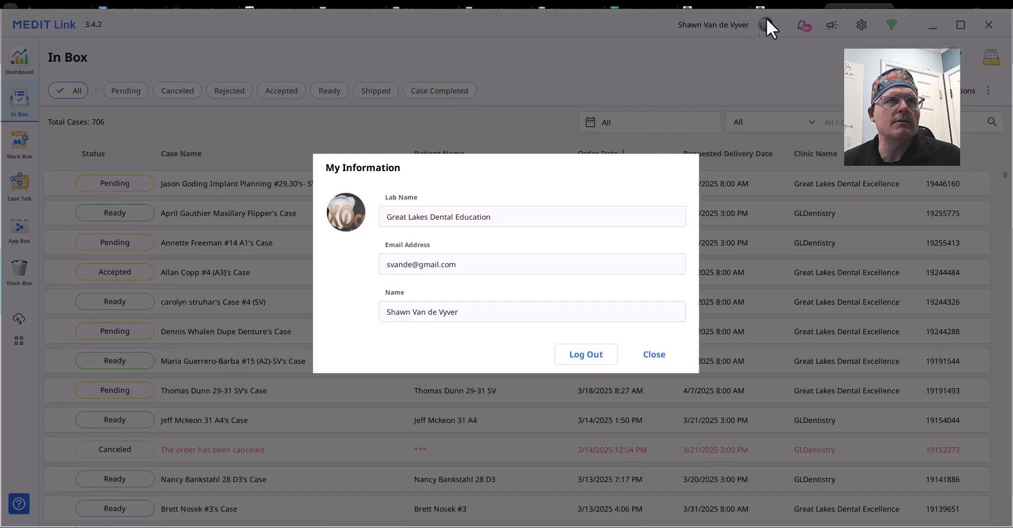
click(585, 353)
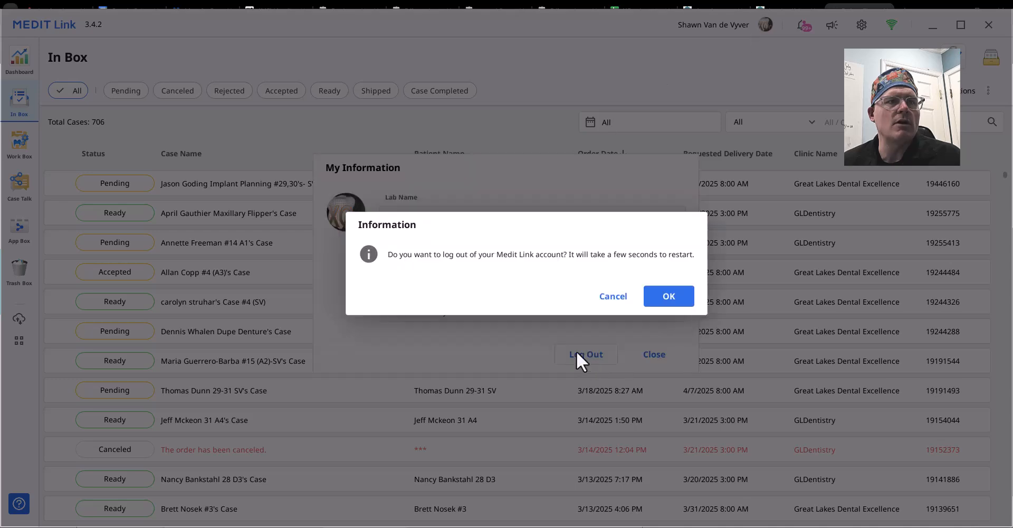
Confirm signing out, then fill the login ID with the saved Lab-Admin account.
click(662, 294)
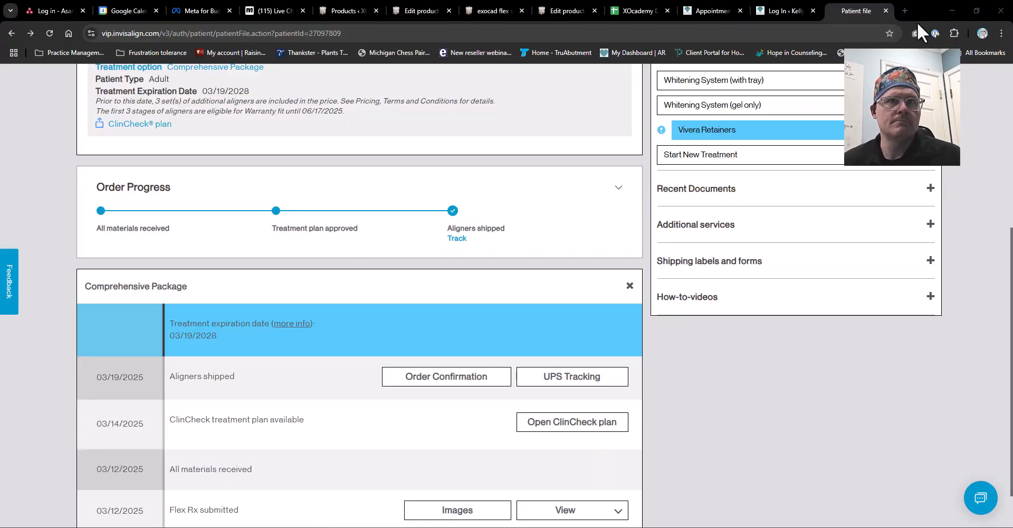
click(951, 10)
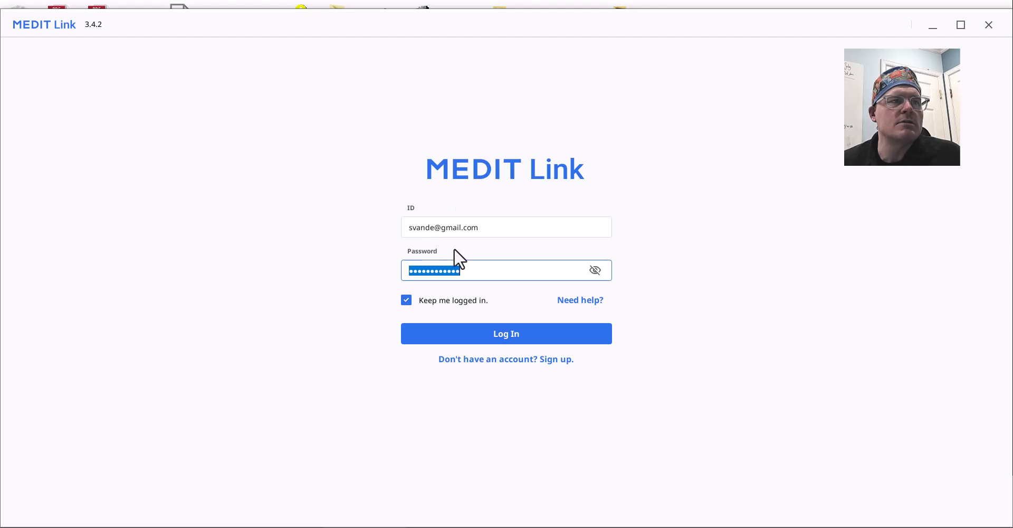
click(511, 226)
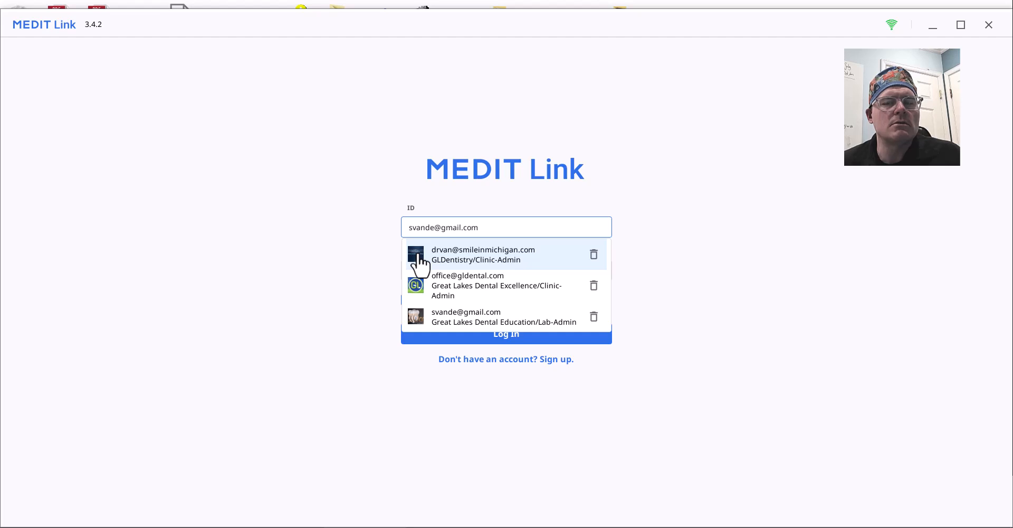
click(523, 290)
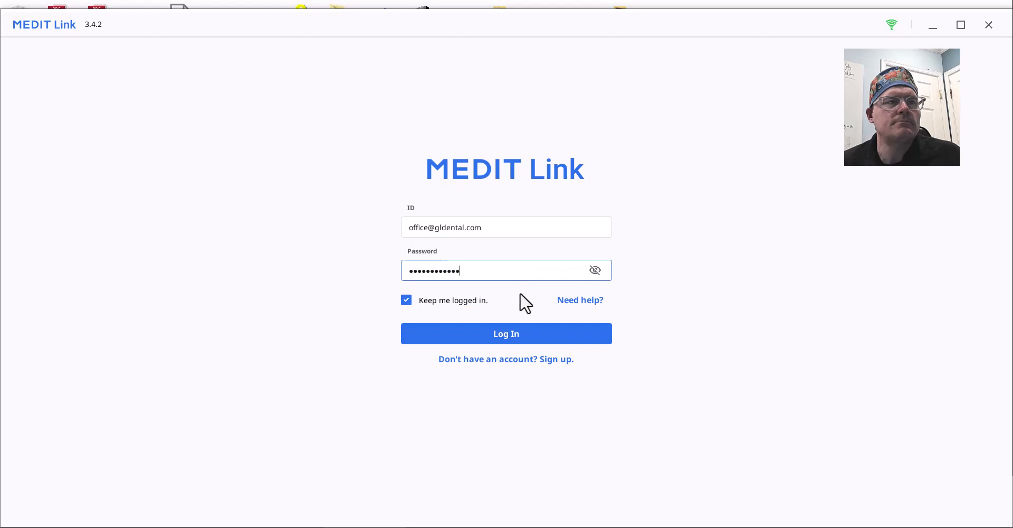
click(496, 230)
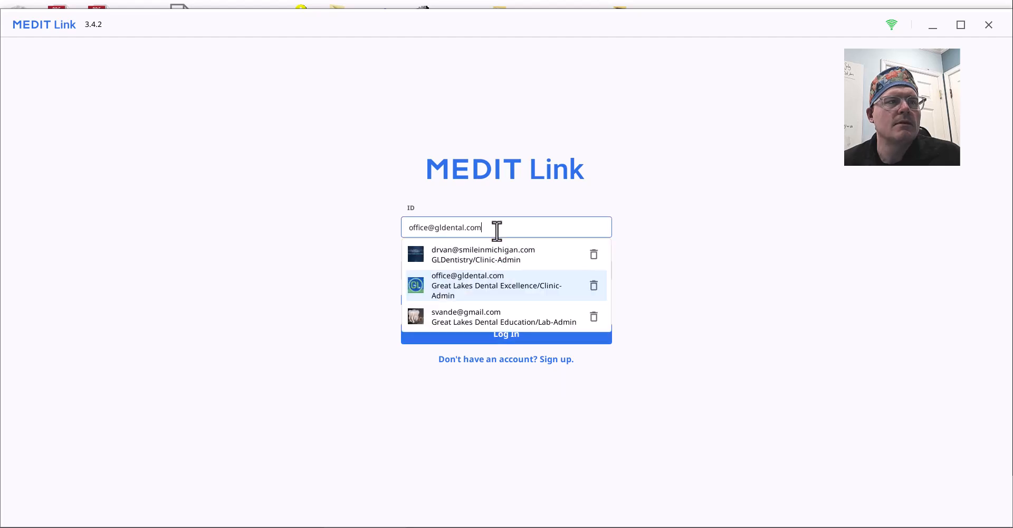
click(442, 323)
Sign in, dismiss Notice & Update, and open the tooth #4 (A3) crown case.
click(464, 336)
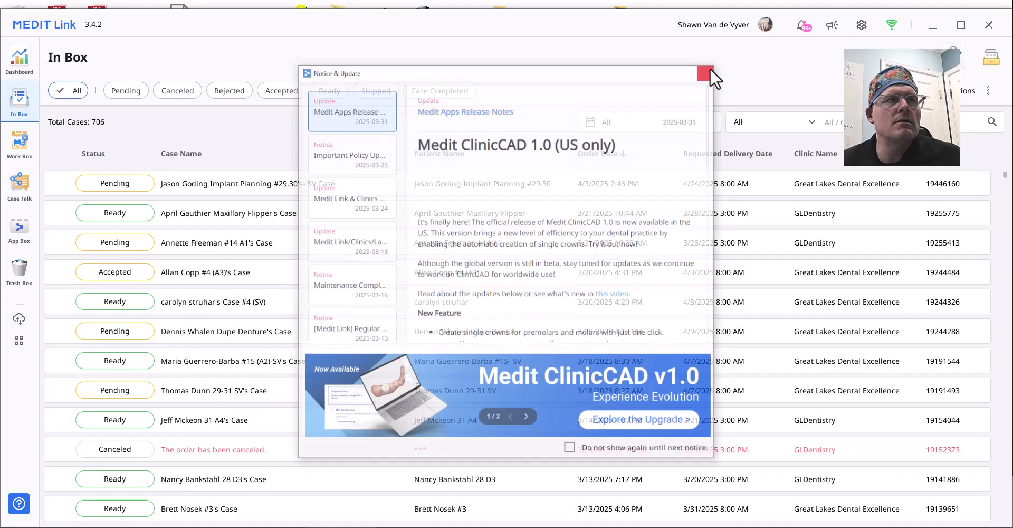
click(708, 71)
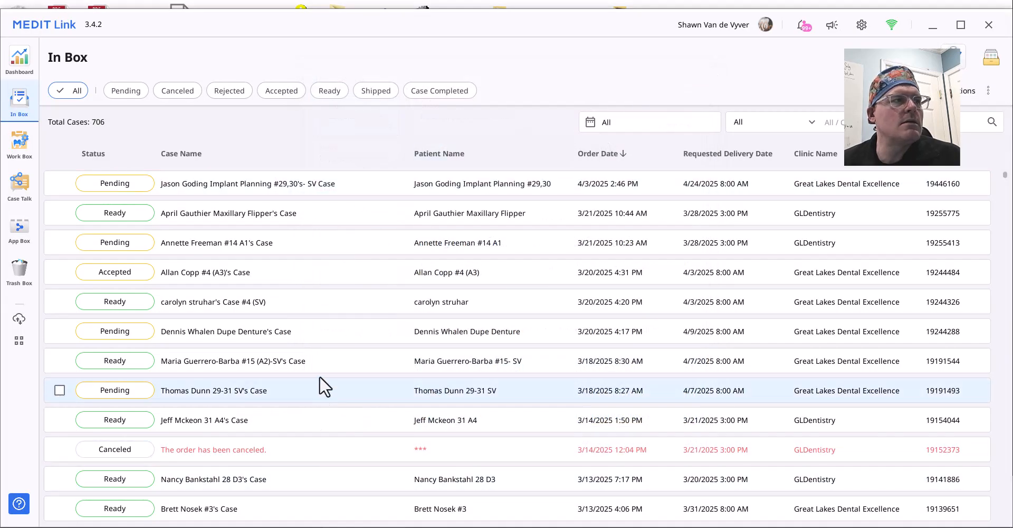
double_click(265, 271)
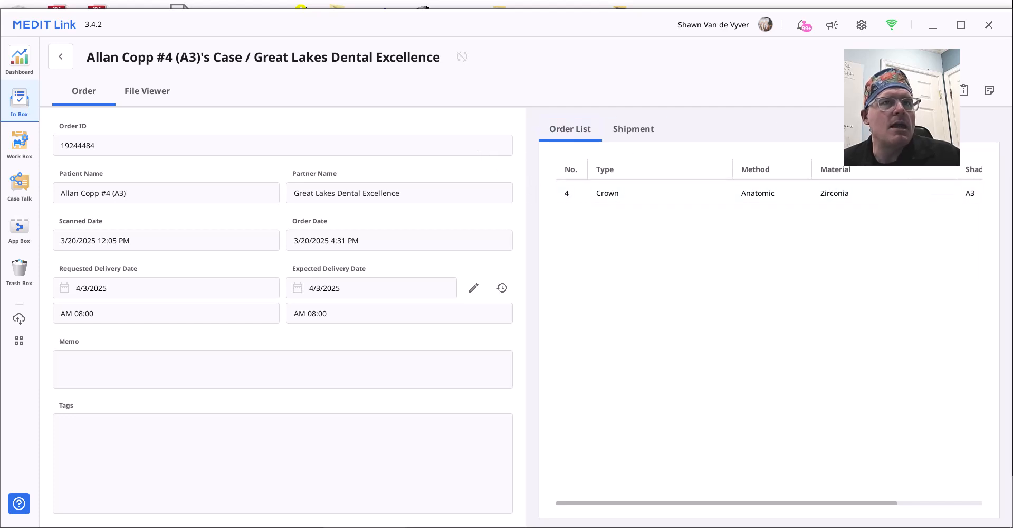
Show the case scan in the File Viewer and rotate the arches to inspect them.
click(933, 90)
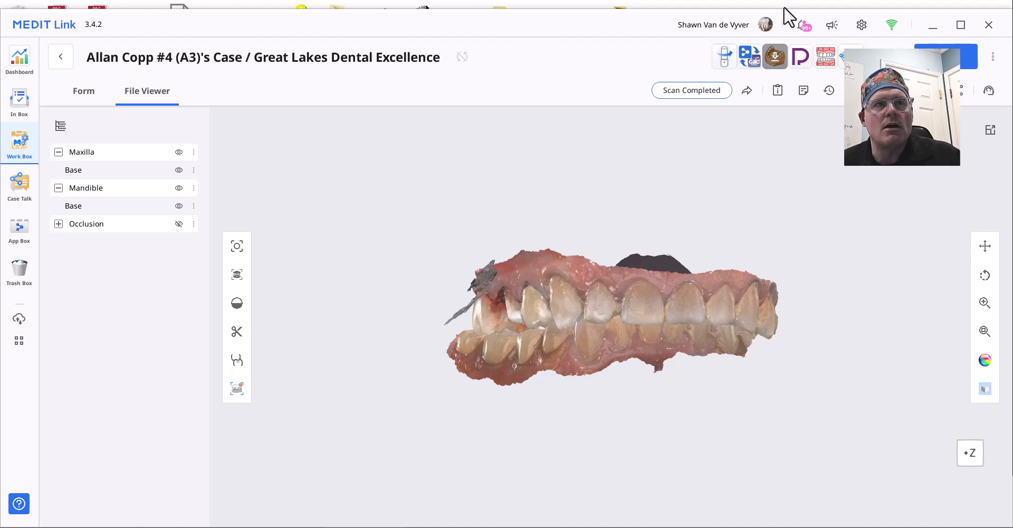
drag(707, 226, 599, 314)
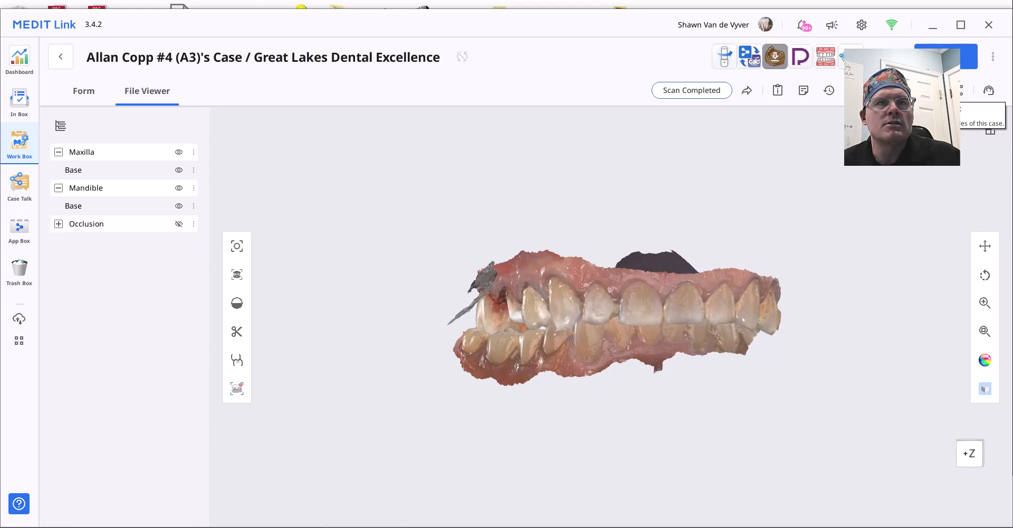
Export the case for exocad to C:/Dropbox/To Do/Work GLDE/ without the '3202025-' name prefix.
click(936, 91)
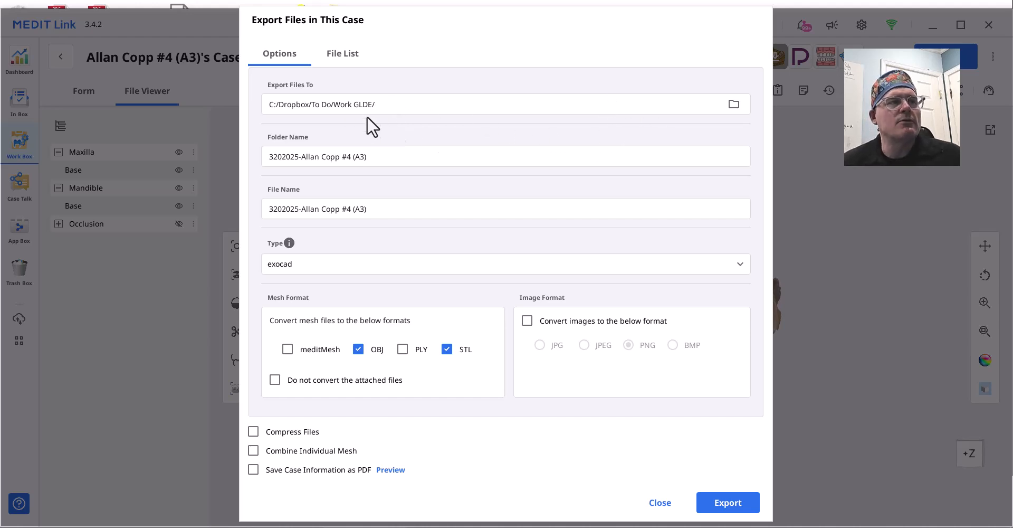
drag(302, 156, 278, 156)
key(BackSpace)
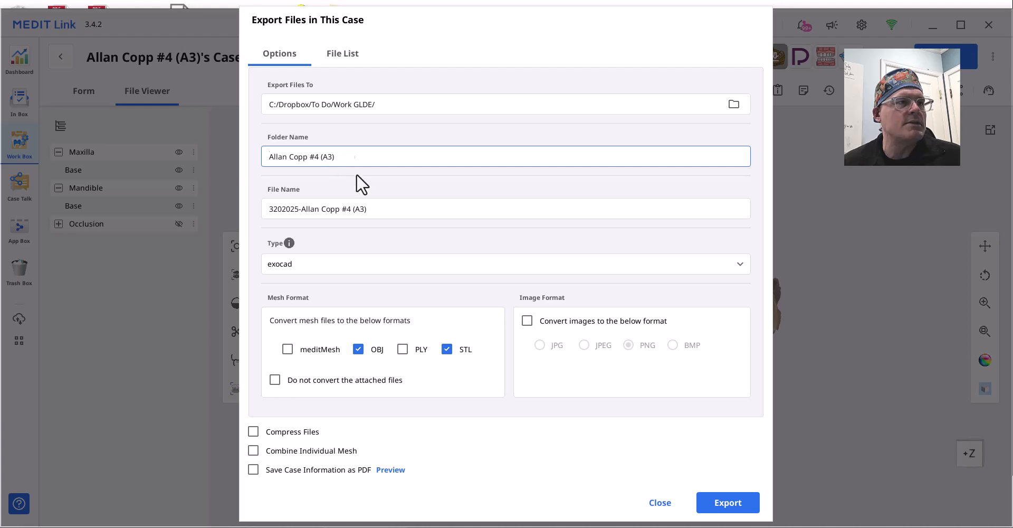
drag(340, 159, 228, 156)
key(ctrl+c)
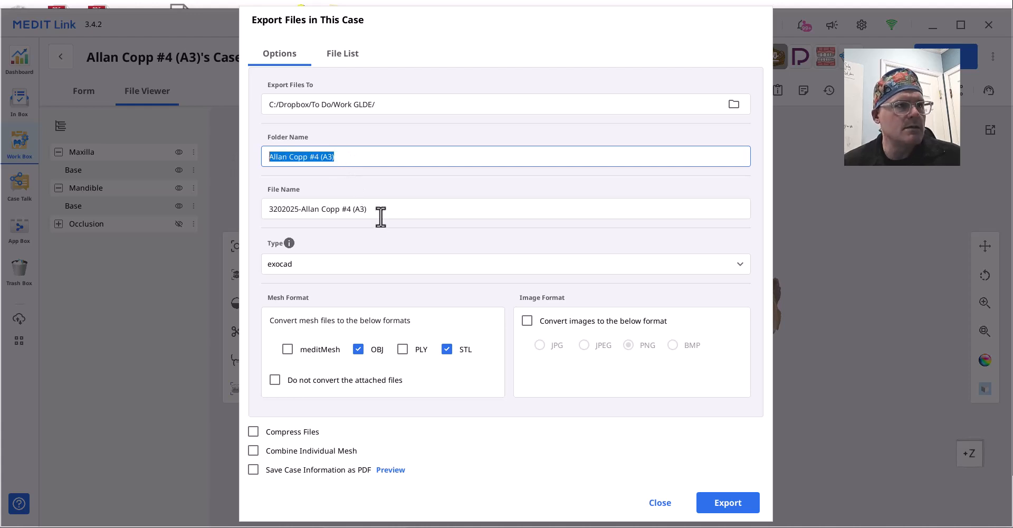
drag(377, 216, 216, 201)
key(ctrl+v)
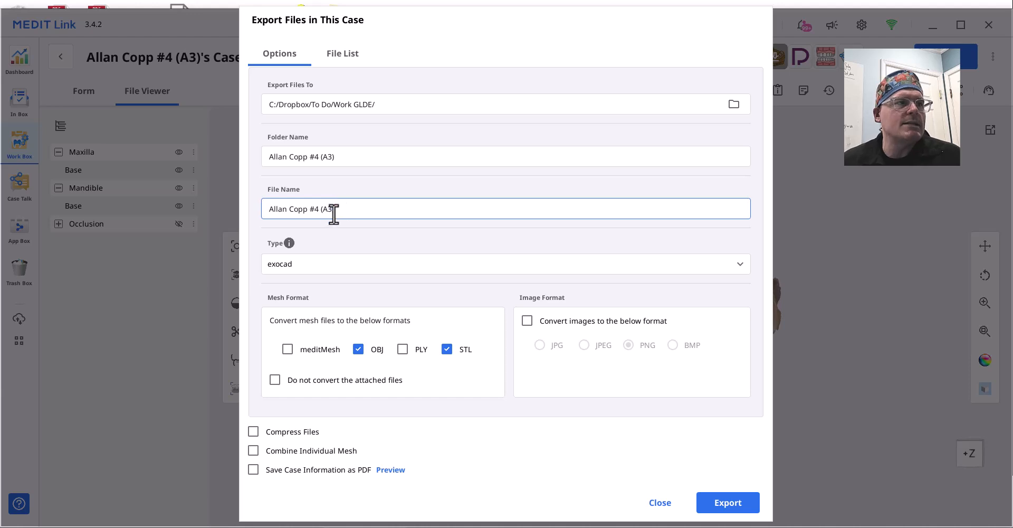
drag(334, 214, 259, 212)
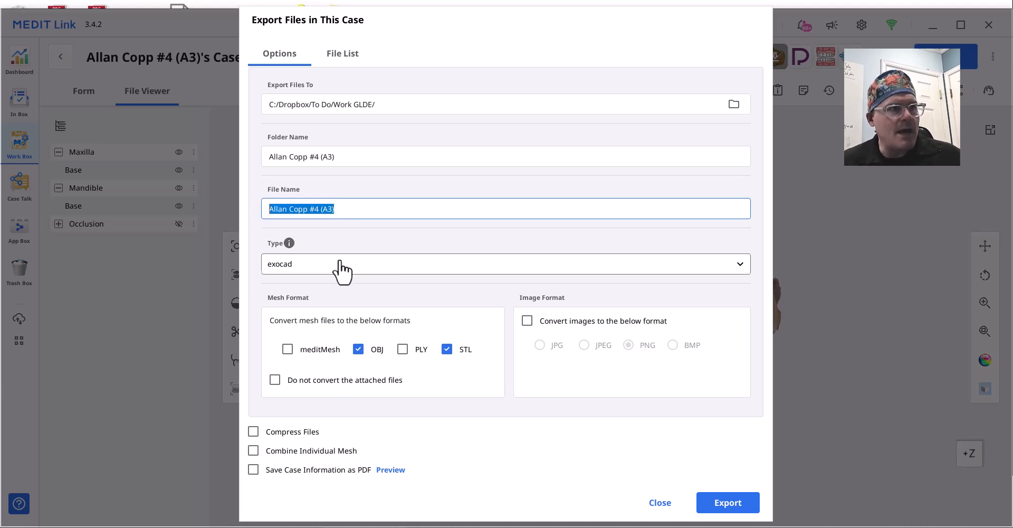
click(715, 505)
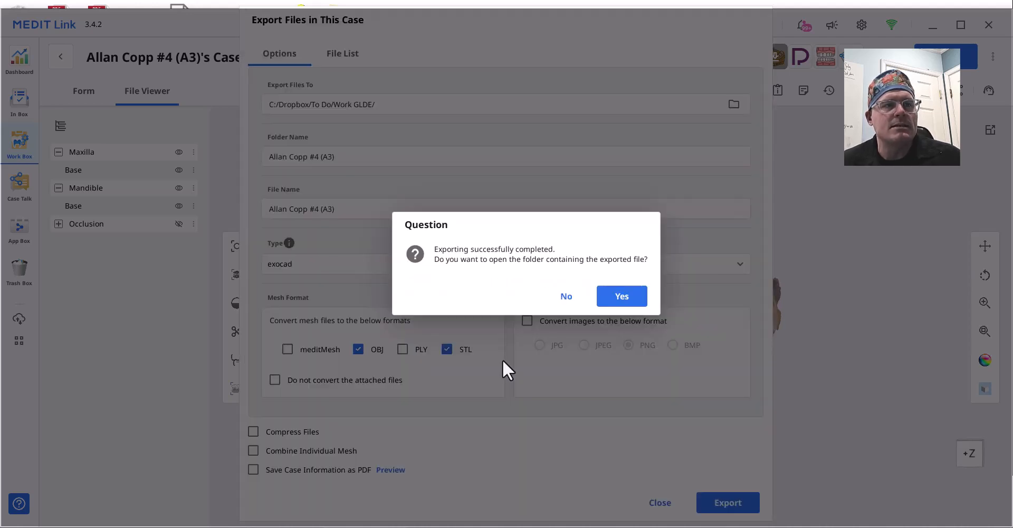
click(562, 297)
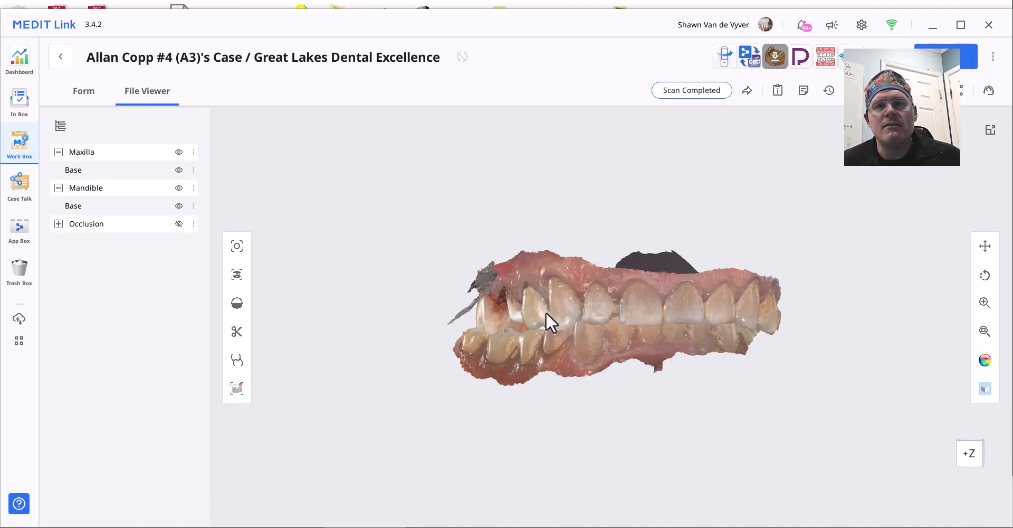
Nudge the scan view slightly, then minimize Medit Link to the desktop.
mouse_move(638, 287)
right_down()
mouse_move(629, 284)
mouse_move(636, 290)
right_up()
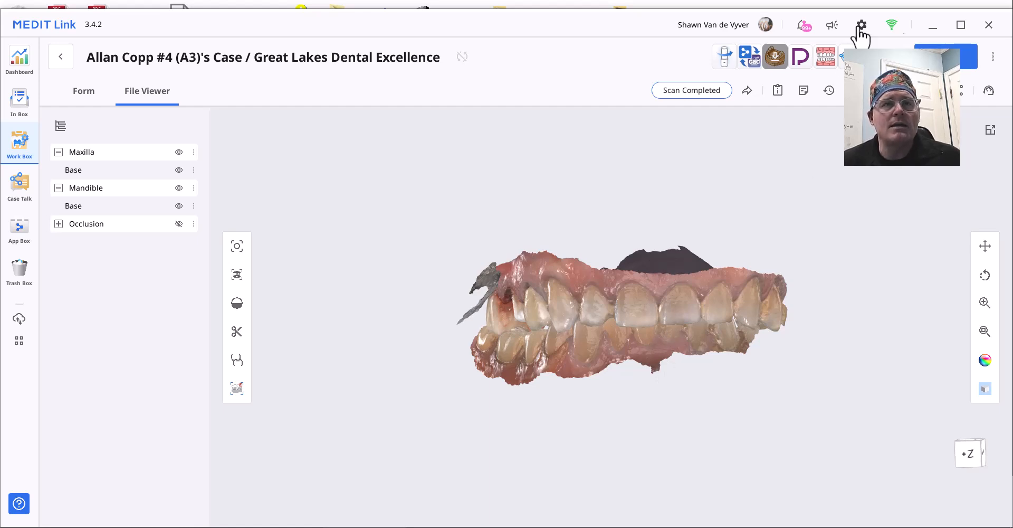
click(930, 31)
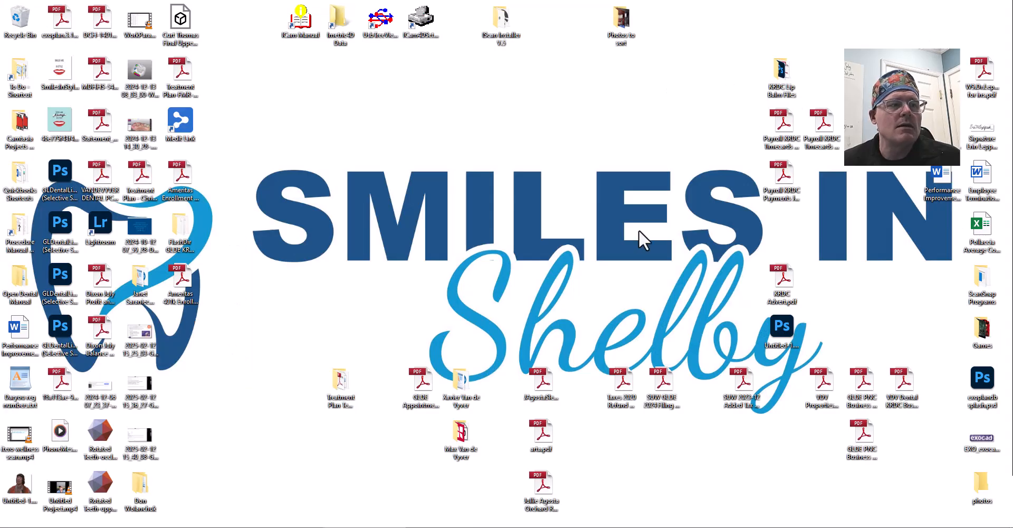
Set the new project's client to Great Lakes Dental Excellence and paste the patient case name.
click(257, 527)
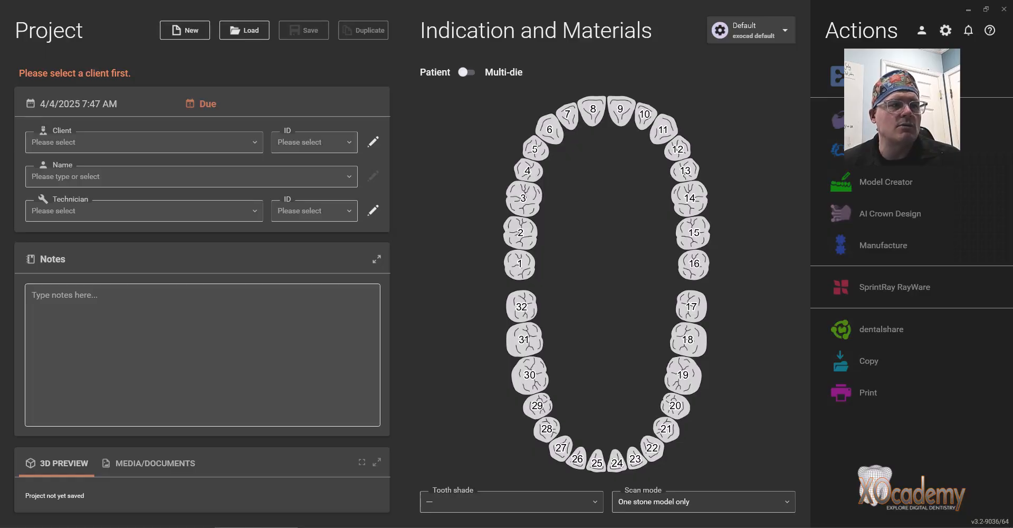
click(968, 10)
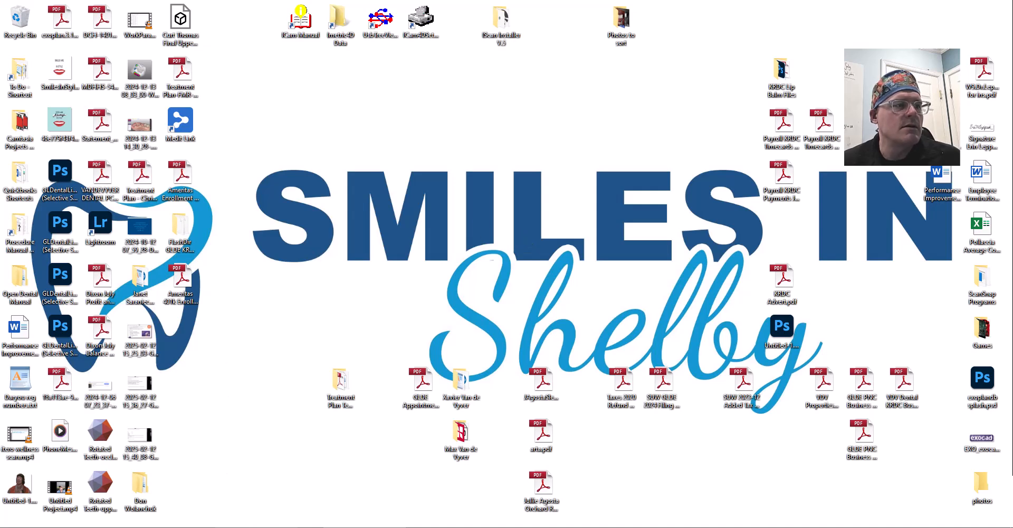
click(257, 527)
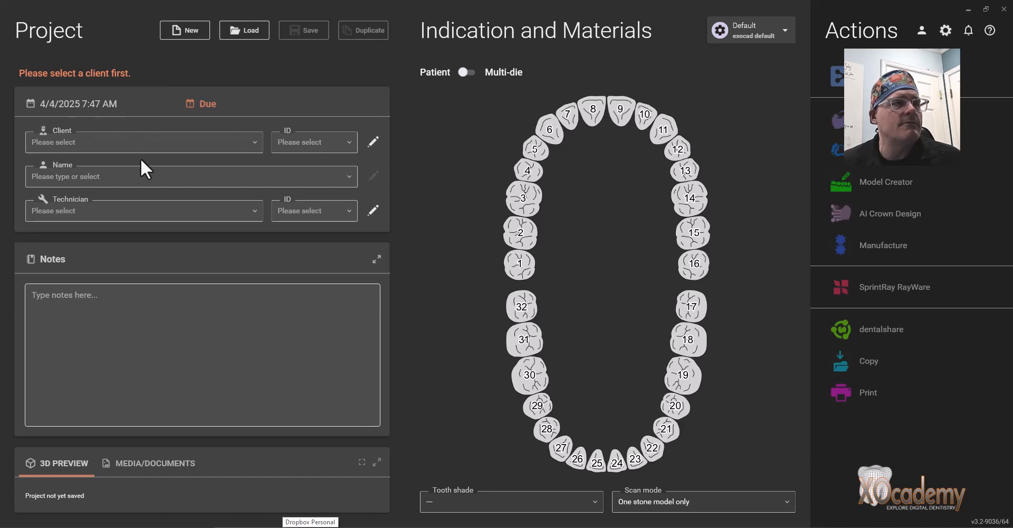
click(87, 144)
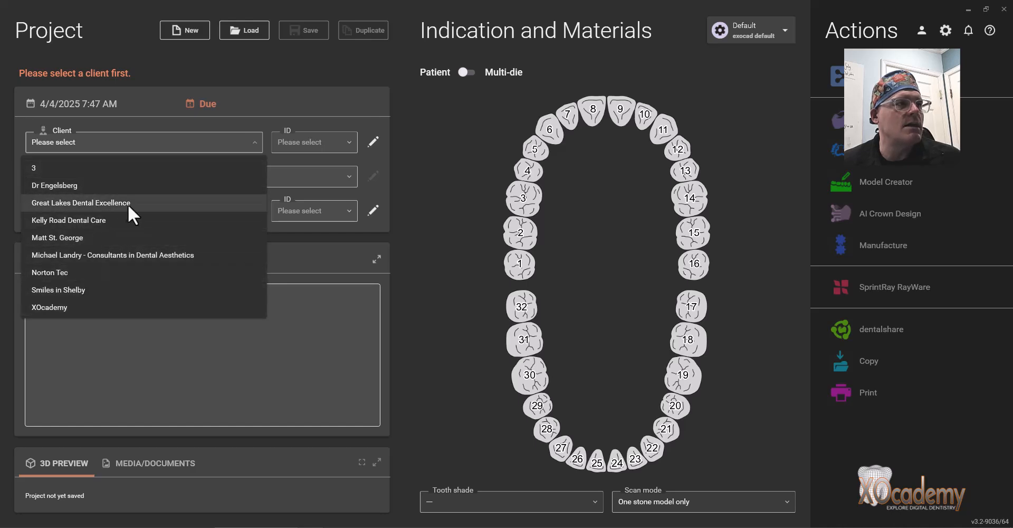
click(143, 202)
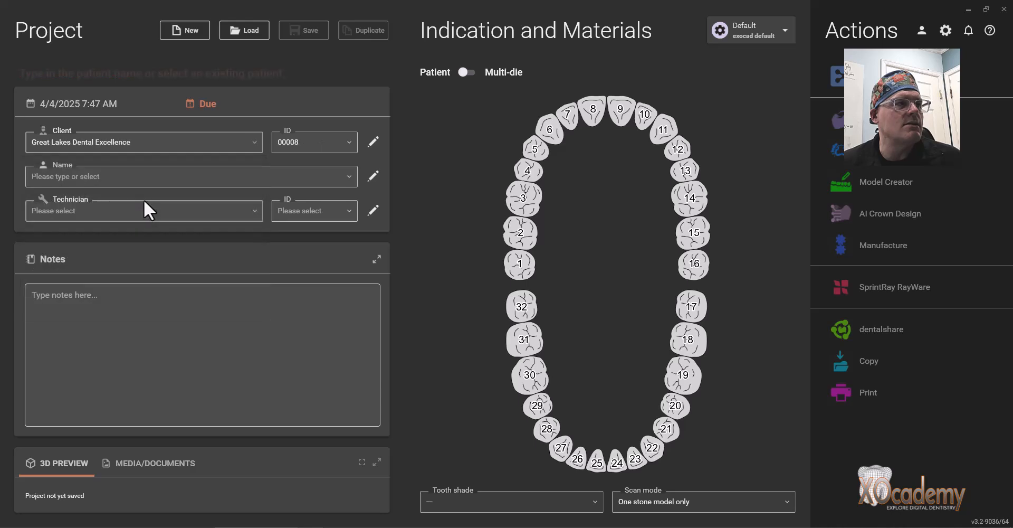
click(96, 180)
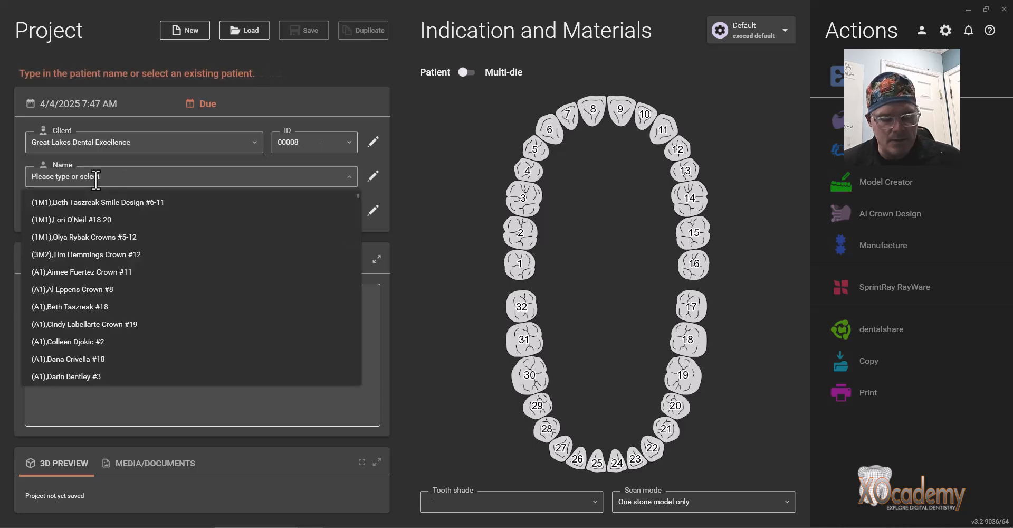
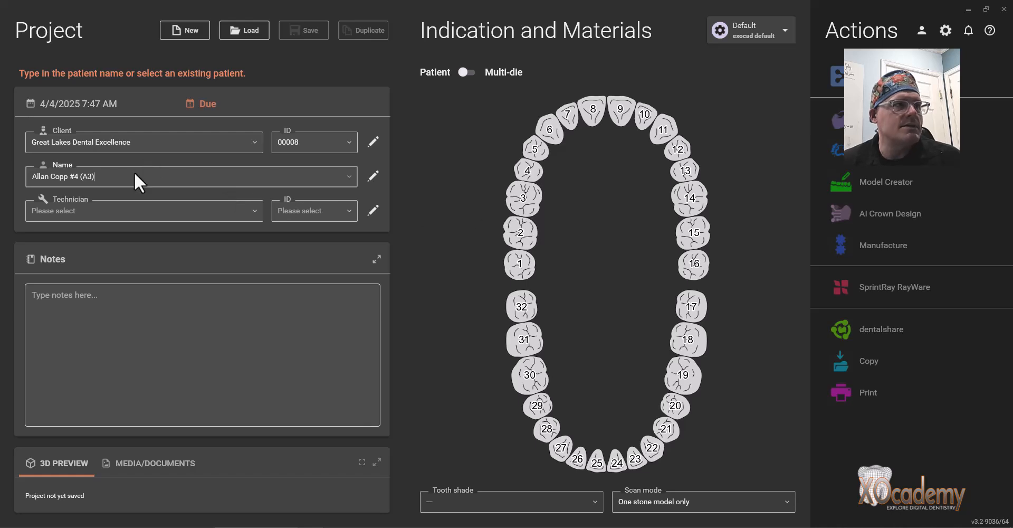
Make tooth 4 a Zirconia anatomic crown in A3 and set the case tooth shade to A3.
click(534, 173)
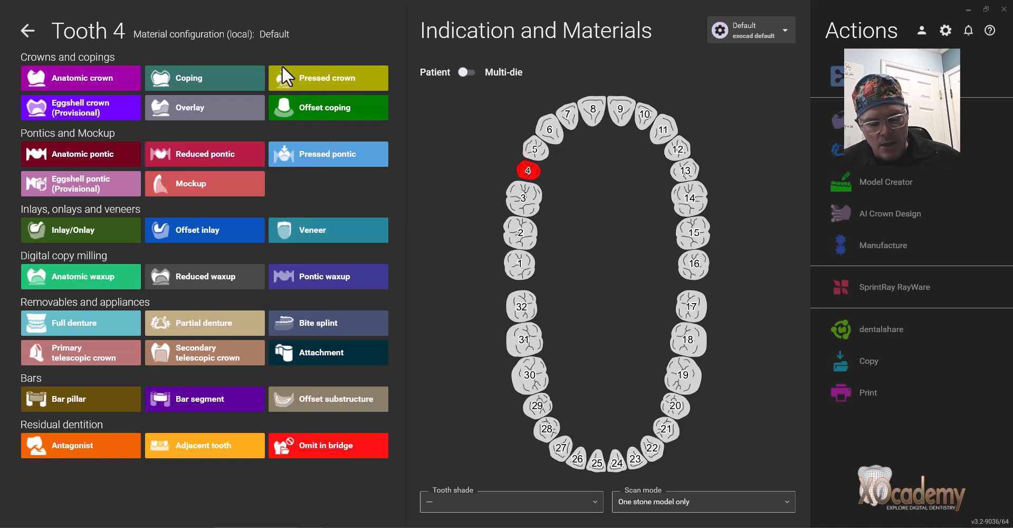
click(93, 80)
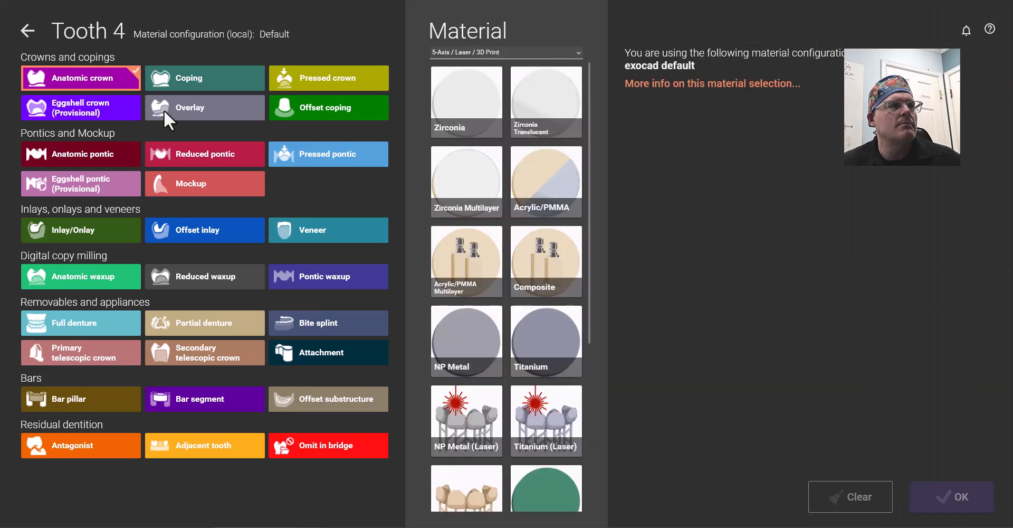
click(477, 97)
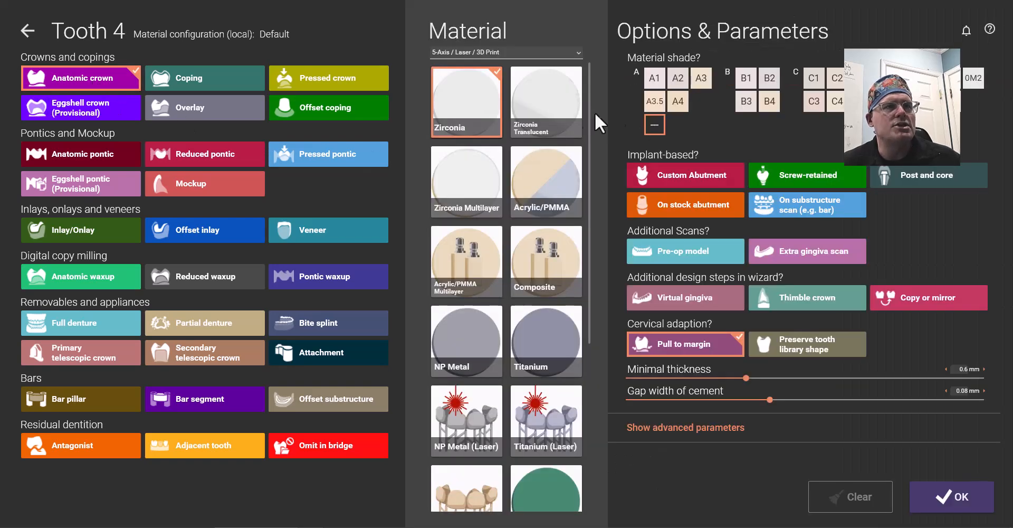
click(701, 79)
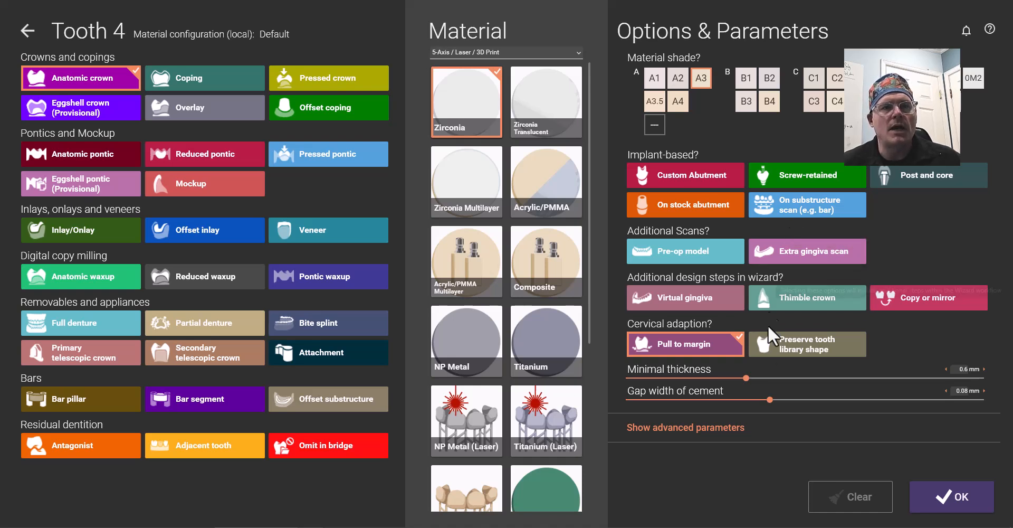
click(967, 507)
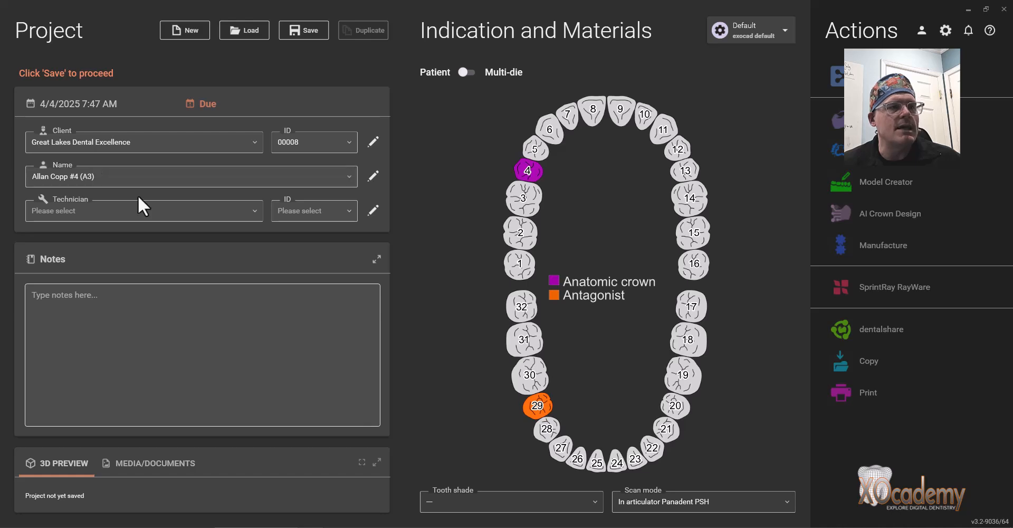
click(471, 500)
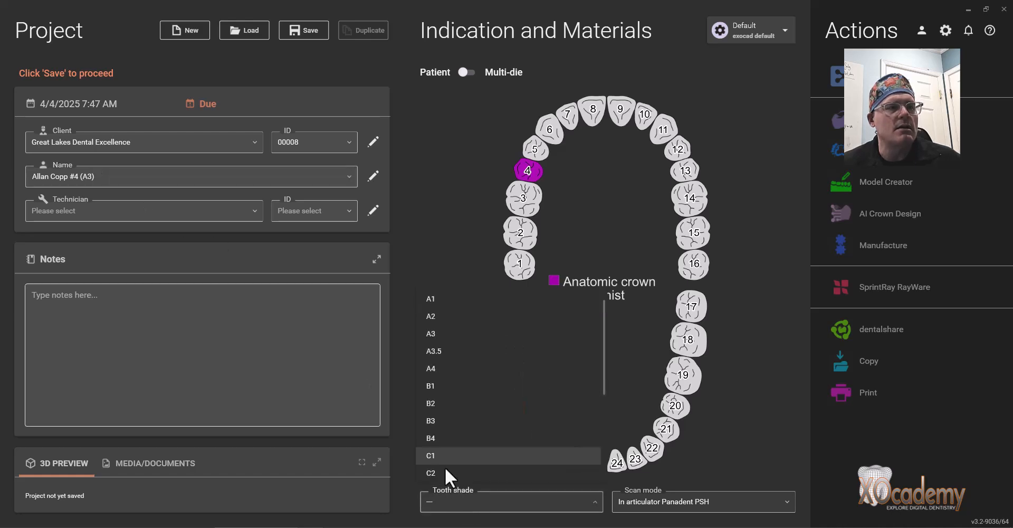
click(434, 334)
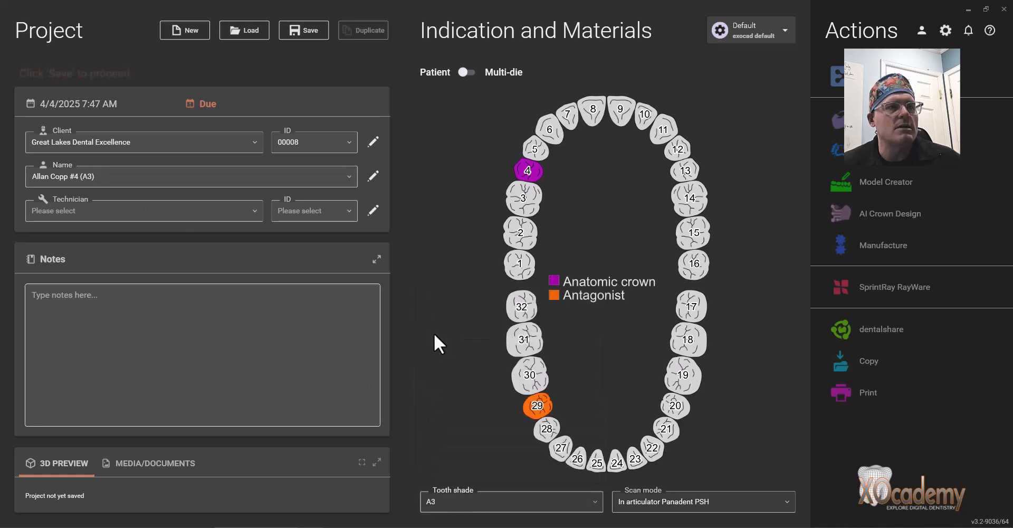
Mark teeth 5 and 3 as adjacent teeth.
click(536, 151)
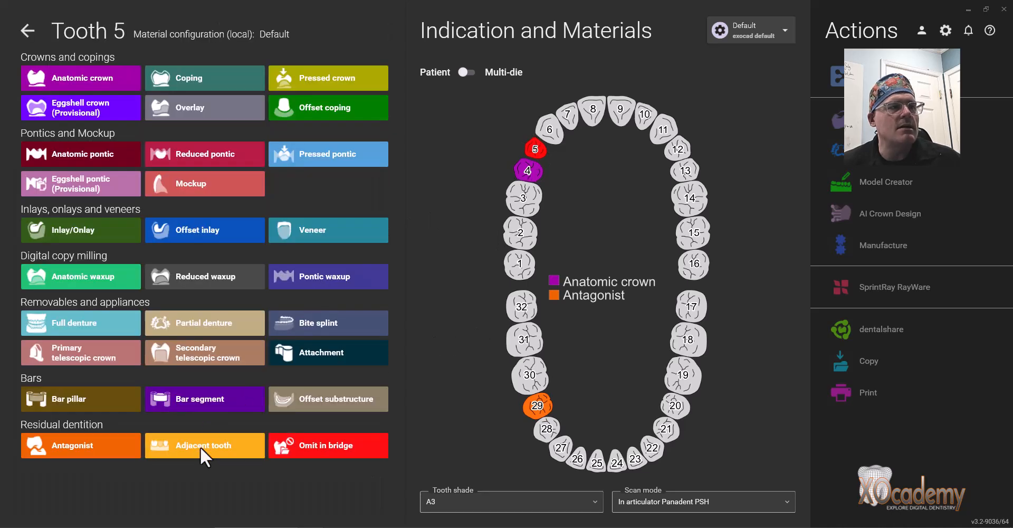
click(216, 447)
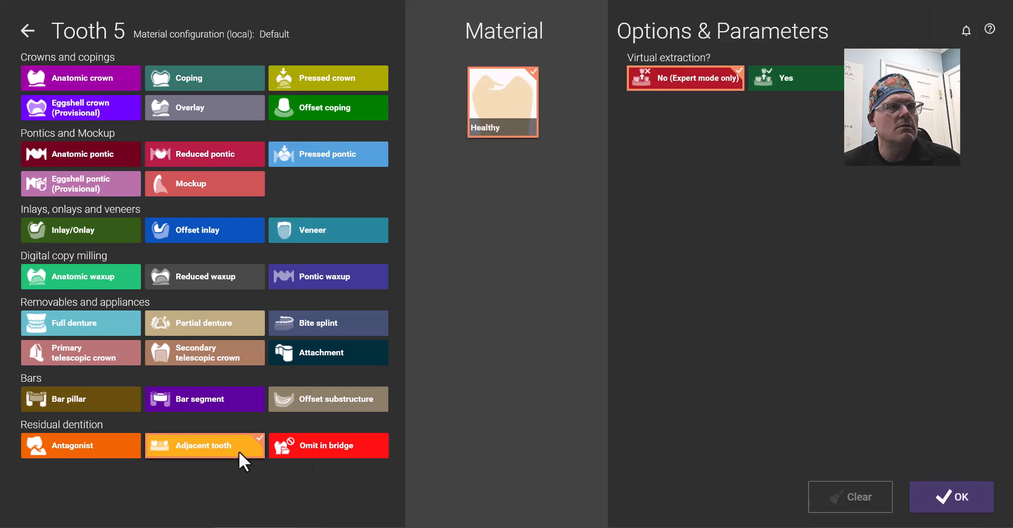
click(954, 501)
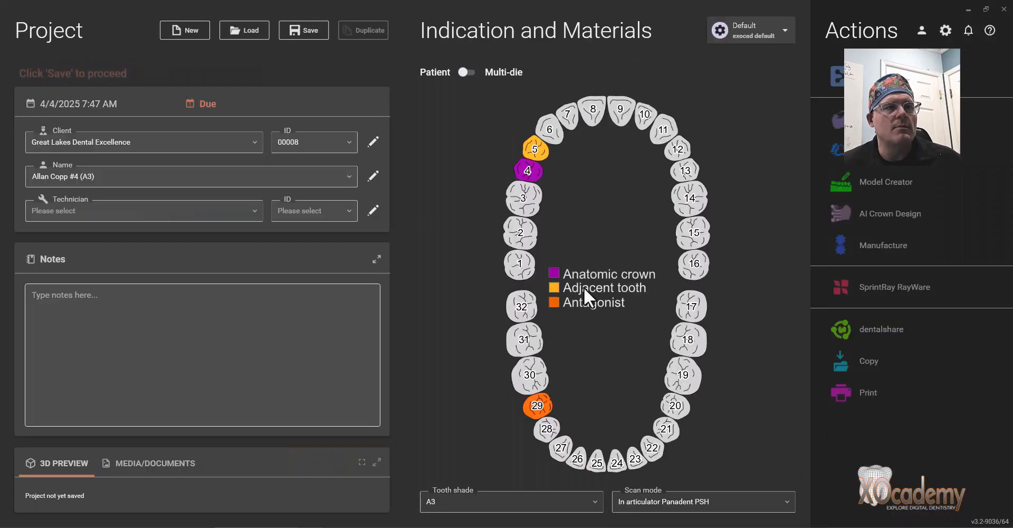
click(524, 197)
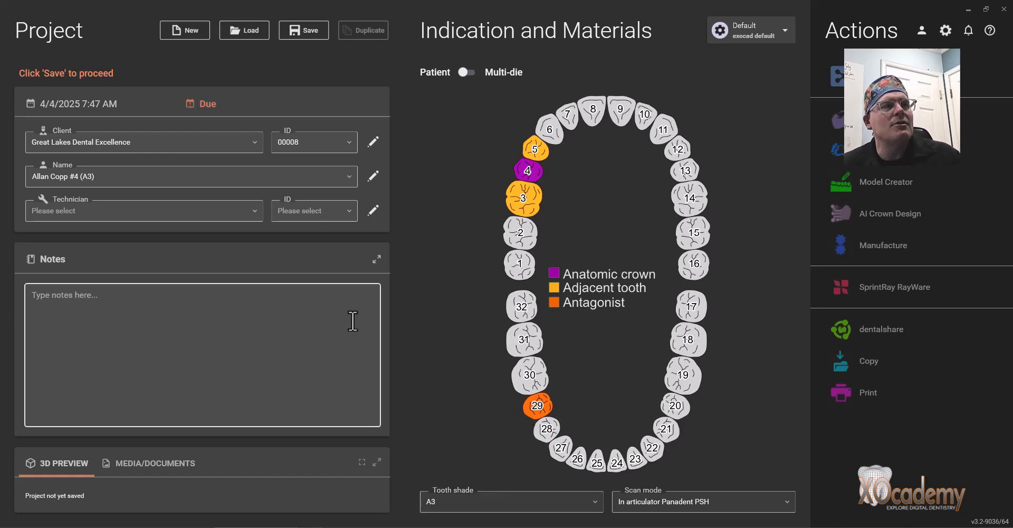
Save the Great Lakes Dental Excellence tooth 4 crown project.
click(310, 32)
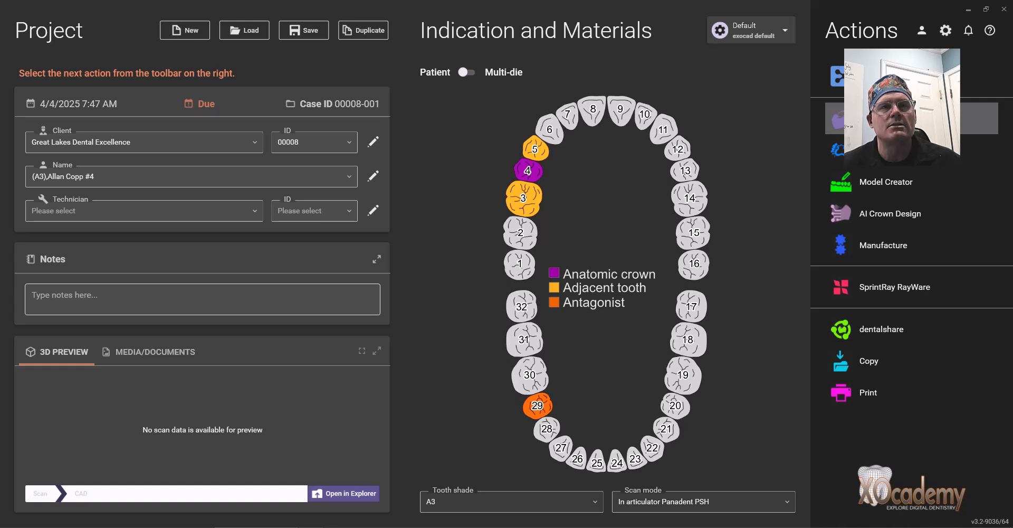
Launch Design and load upperjaw.obj plus lowerjaw.obj antagonist from the Work GLDE patient folder.
click(903, 118)
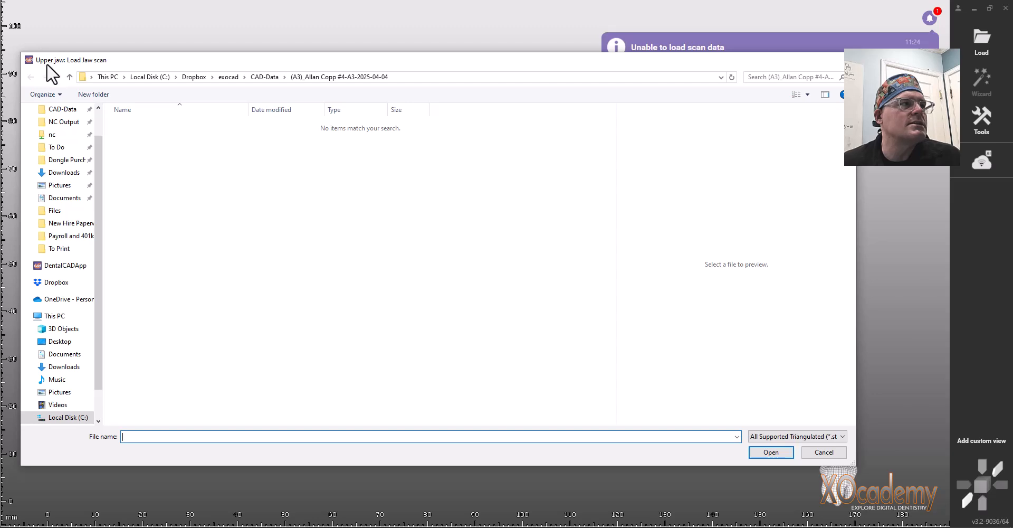
drag(99, 183, 96, 150)
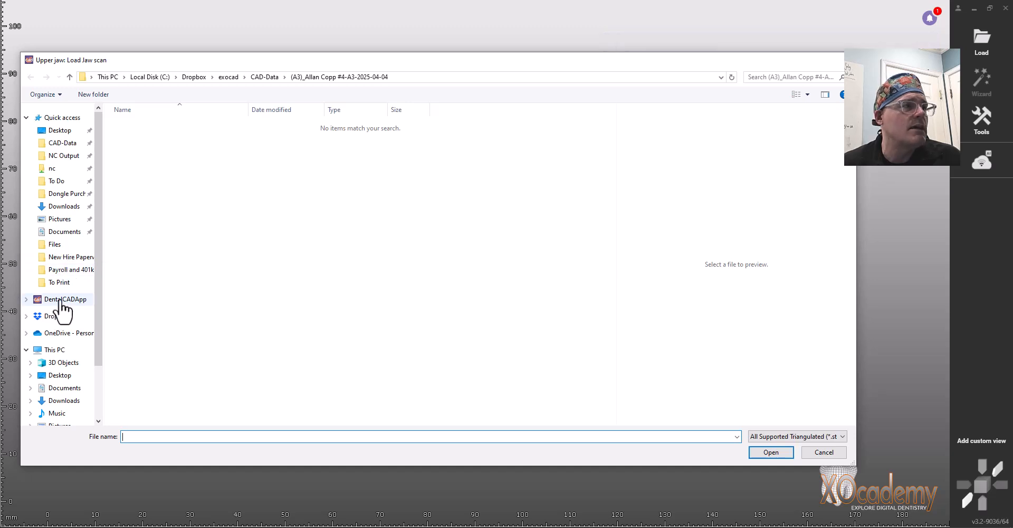
click(57, 182)
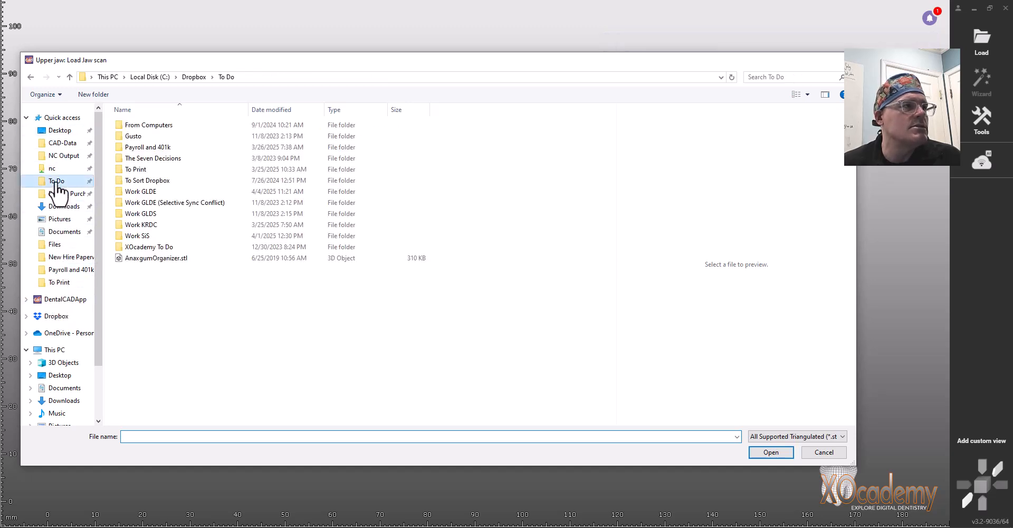
double_click(161, 192)
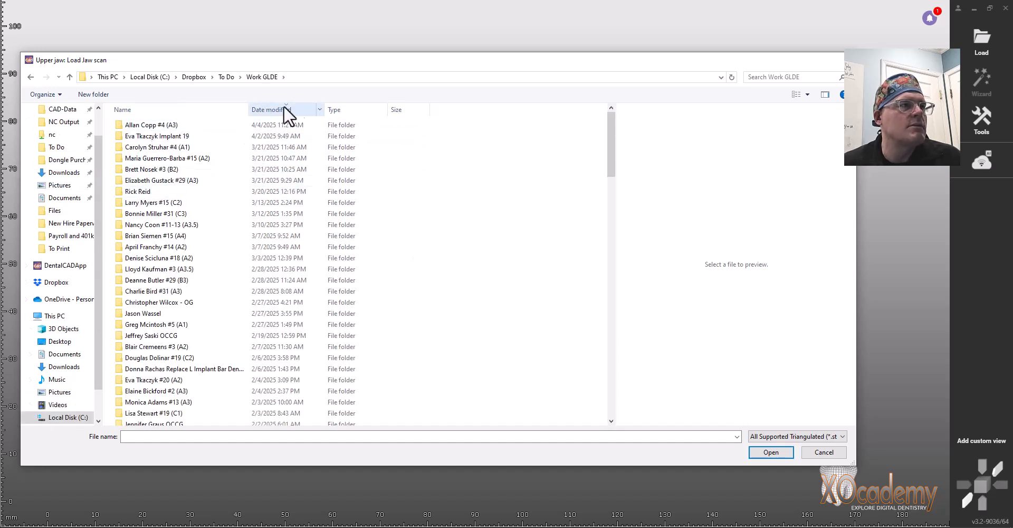
double_click(152, 126)
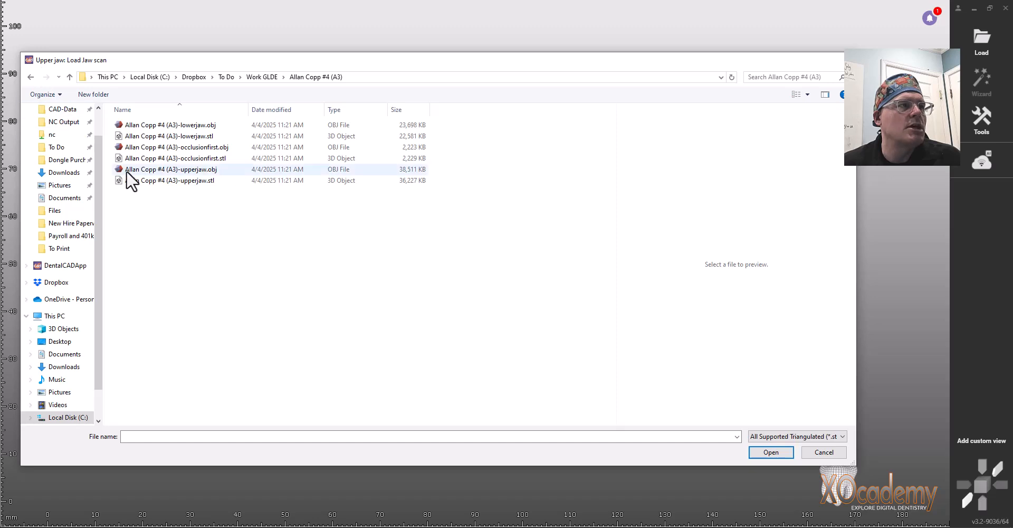
click(224, 172)
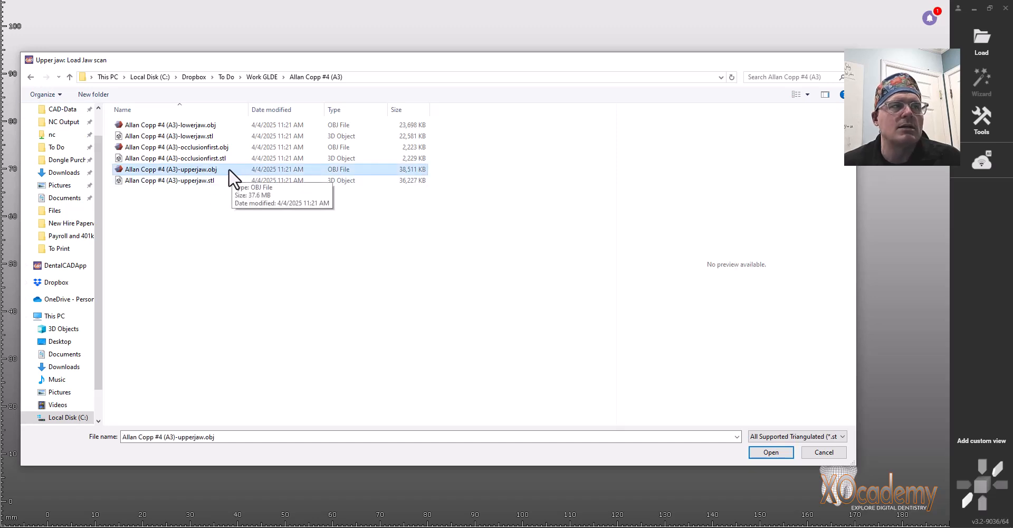
double_click(236, 169)
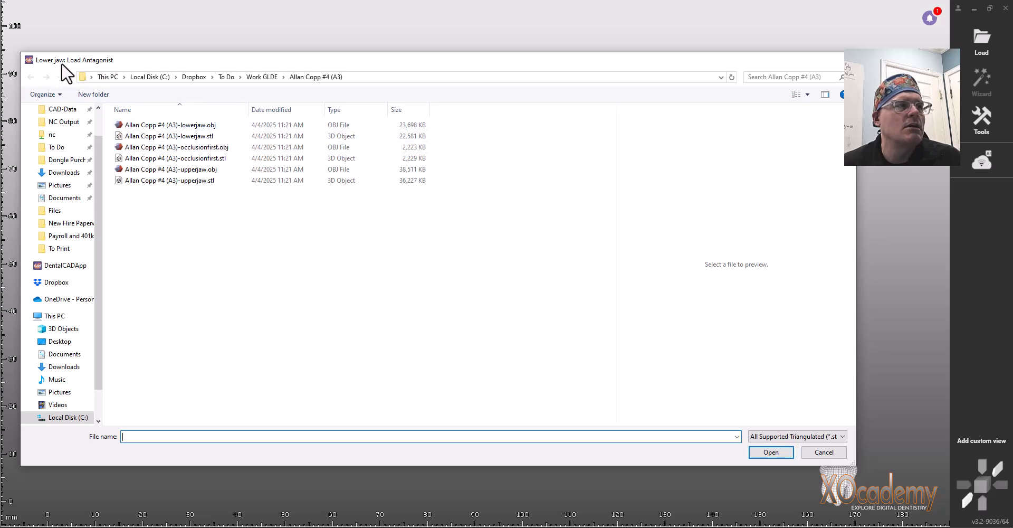
double_click(229, 124)
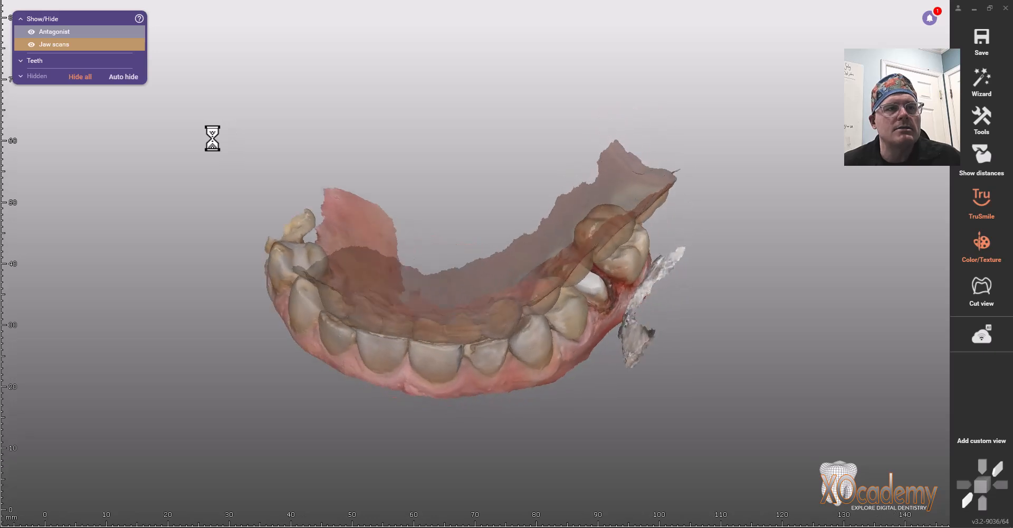
Tilt, pan and recentre the upper jaw scan until its occlusal surfaces face the viewer.
right_drag(463, 270, 472, 263)
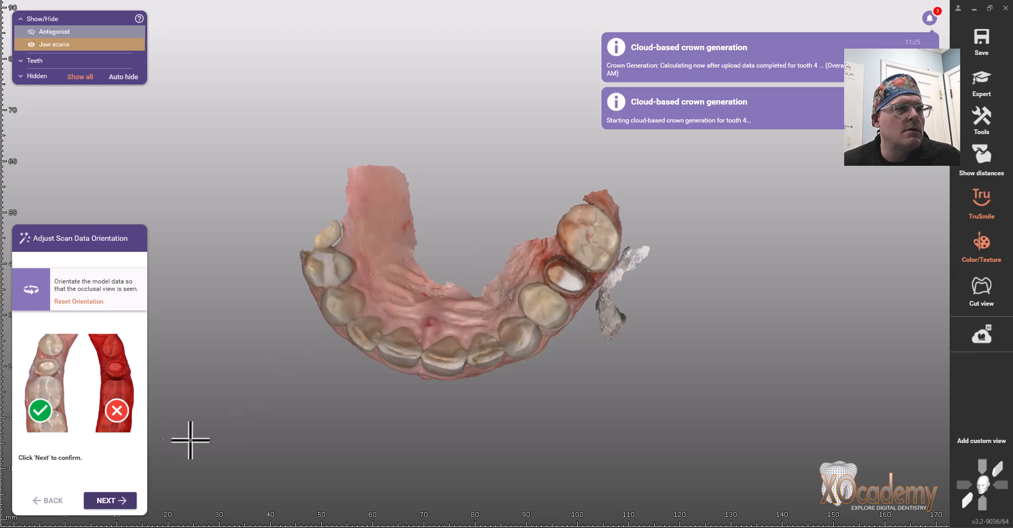
mouse_move(434, 301)
right_down()
mouse_move(430, 289)
mouse_move(429, 305)
mouse_move(448, 306)
mouse_move(432, 308)
mouse_move(448, 297)
mouse_move(434, 307)
right_up()
middle_drag(382, 163, 369, 188)
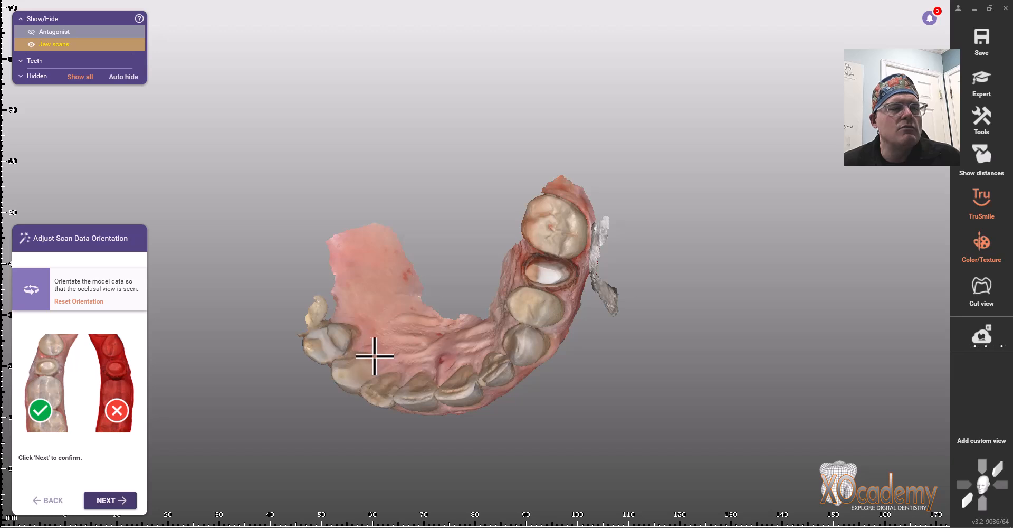
middle_click(368, 363)
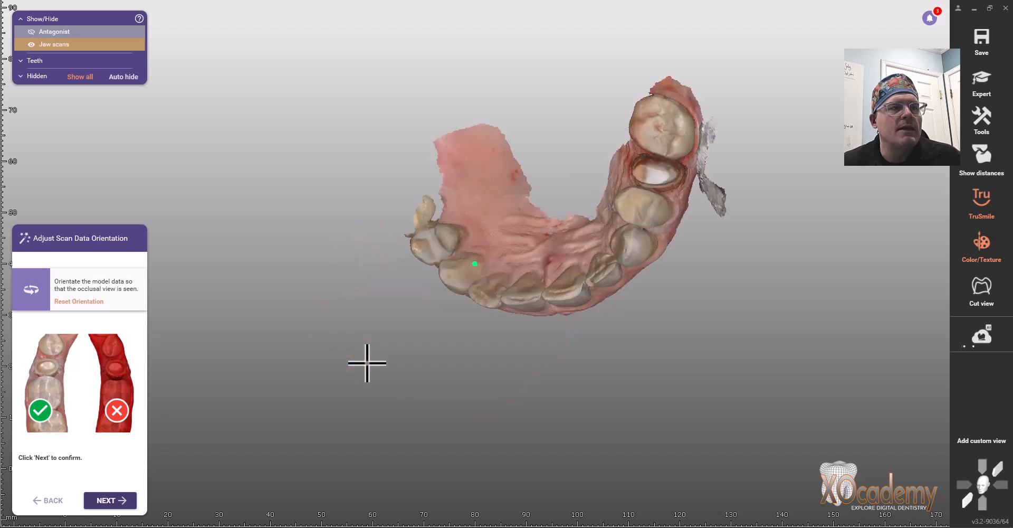
middle_click(639, 200)
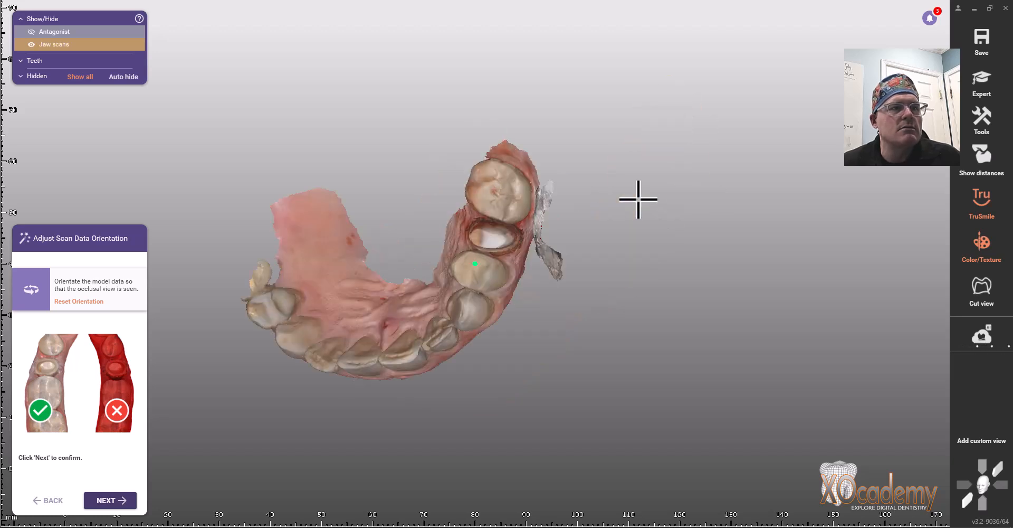
middle_click(502, 193)
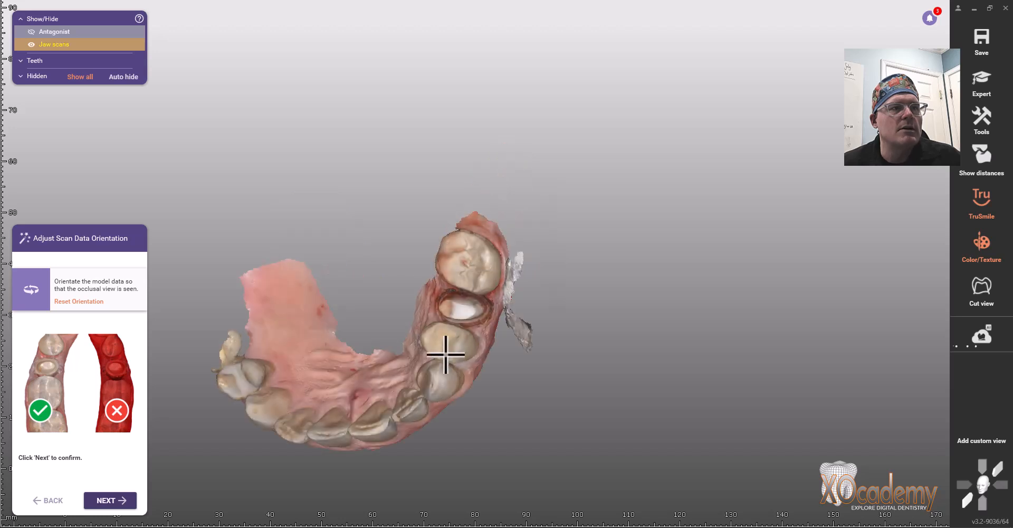
middle_click(434, 380)
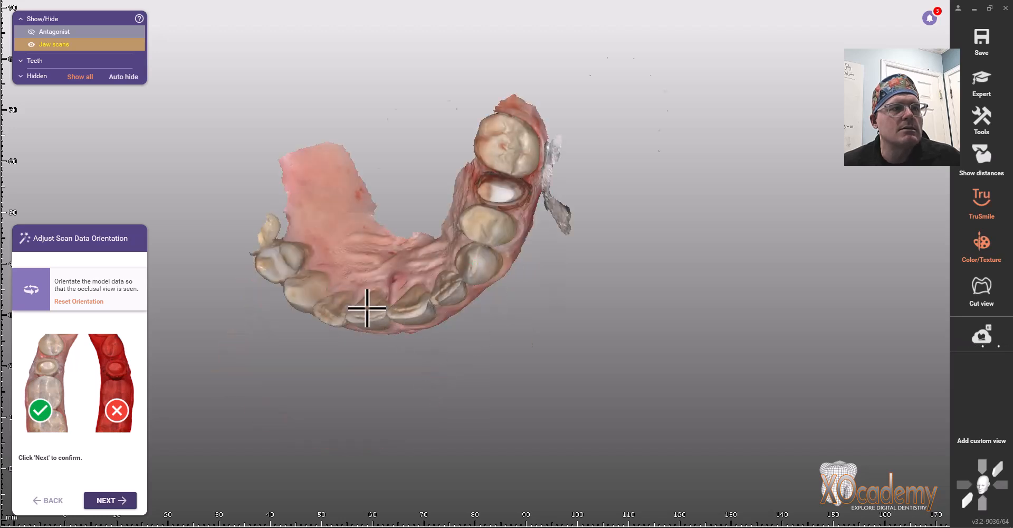
middle_click(365, 306)
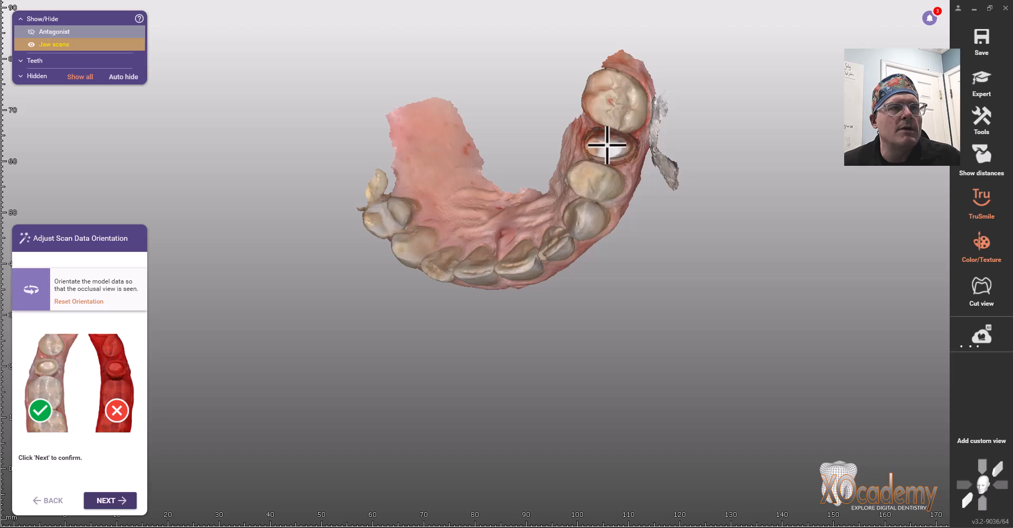
middle_click(607, 144)
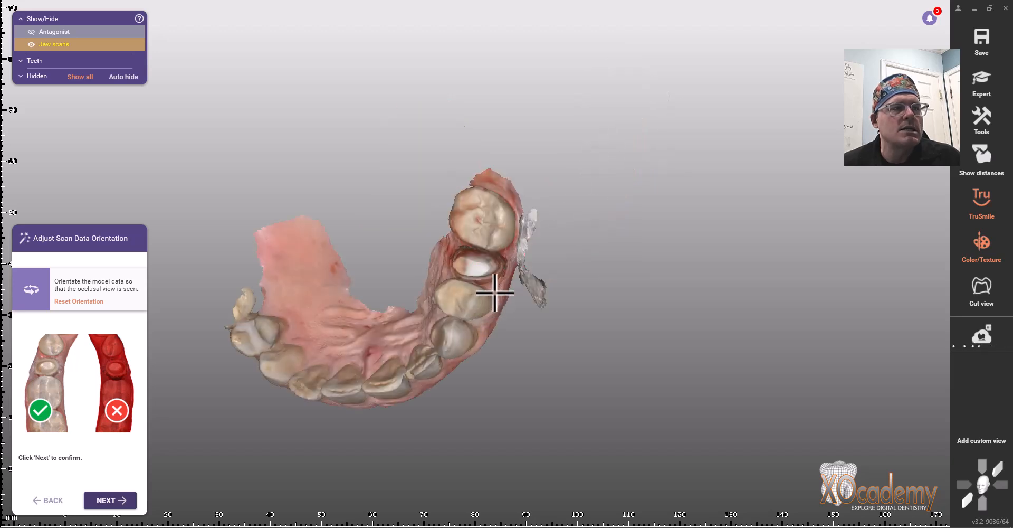
right_drag(387, 374, 393, 369)
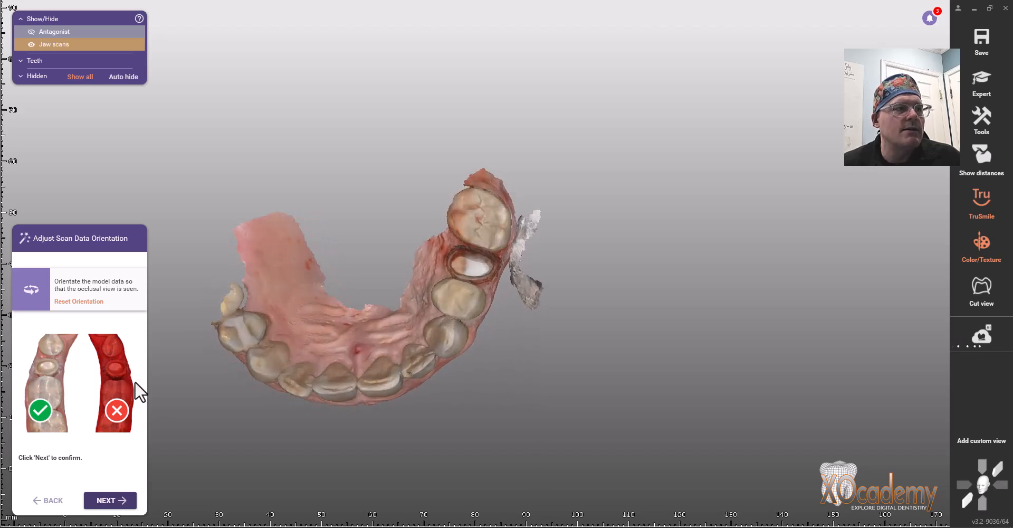
Confirm the orientation, skip the Virtual Articulator, and let Cloud AI generate the tooth 4 crown.
click(127, 503)
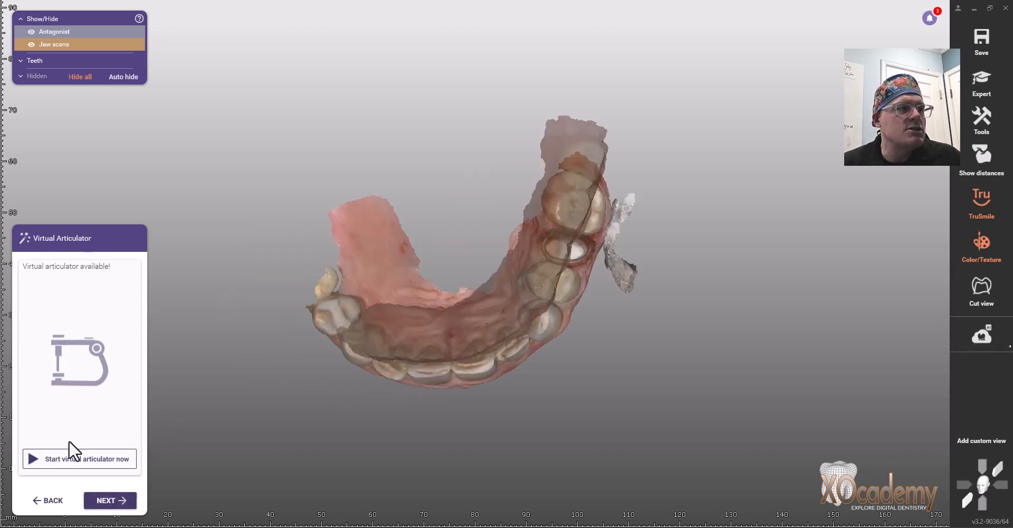
click(117, 505)
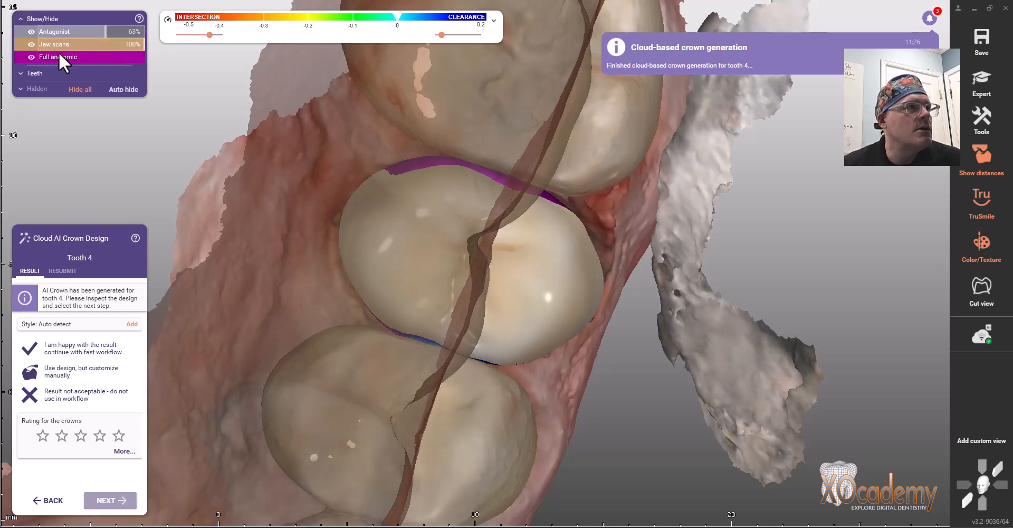
Hide the antagonist, then accept the tooth 4 AI crown as is with 'I am happy with the result'.
click(32, 32)
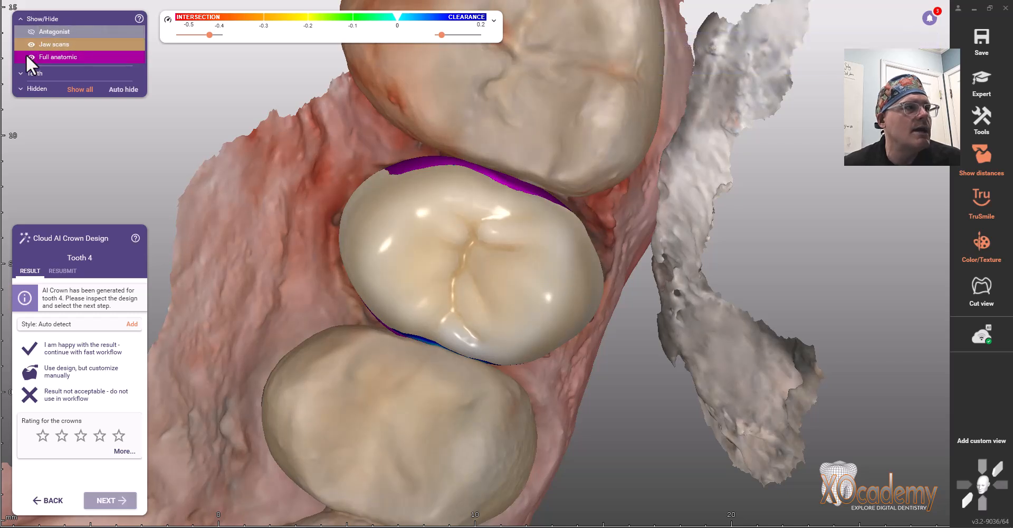
click(61, 350)
right_drag(407, 269, 407, 267)
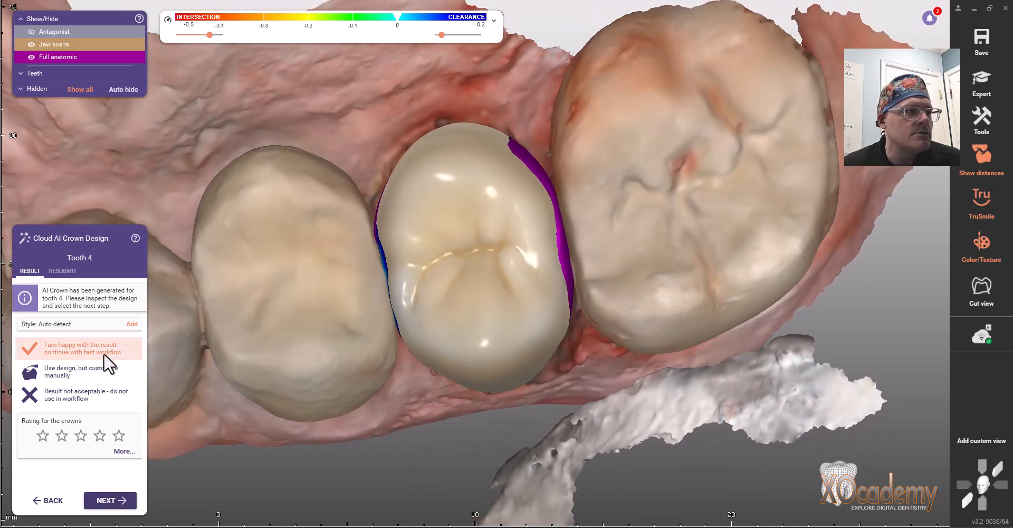
click(106, 499)
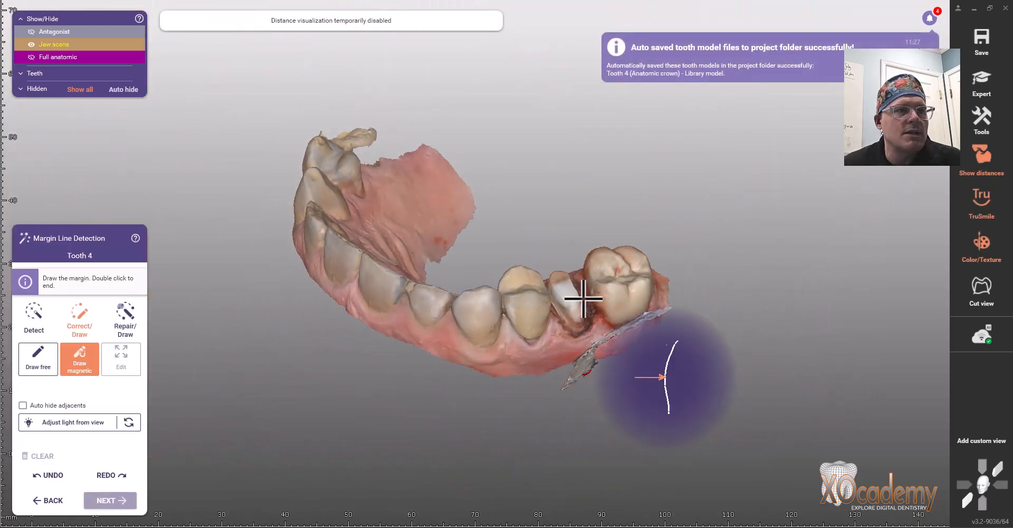
Zoom in on the tooth 4 preparation and switch margin detection to Draw free.
middle_click(579, 296)
scroll(528, 278, up, 8)
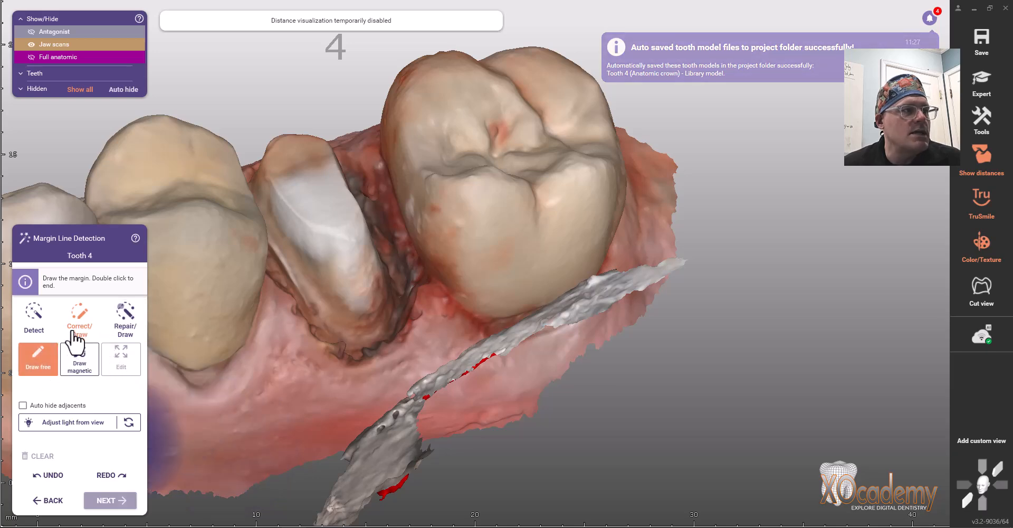
click(57, 358)
right_drag(328, 229, 328, 236)
Place margin points around the tooth 4 preparation edge, including its distal side.
click(257, 168)
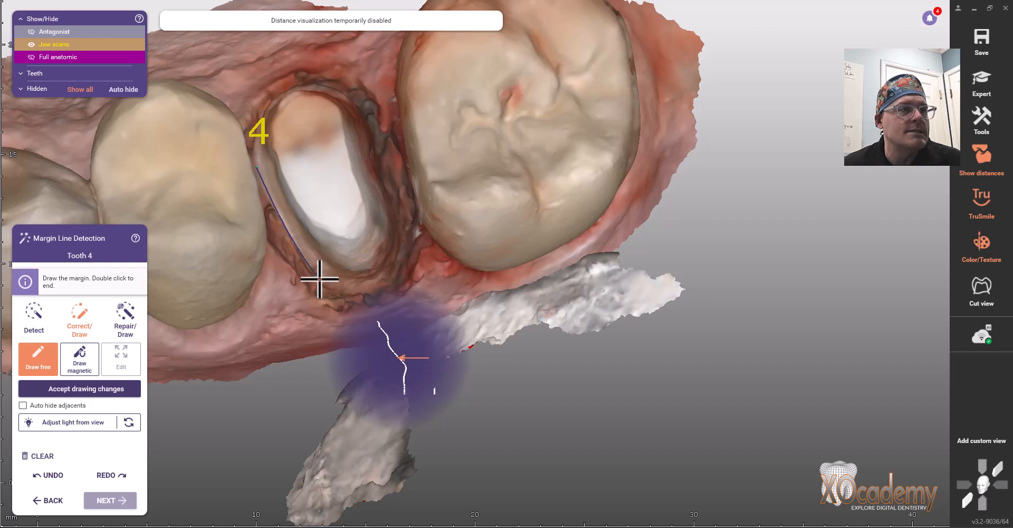
click(319, 279)
click(348, 291)
click(384, 287)
right_drag(375, 251, 372, 251)
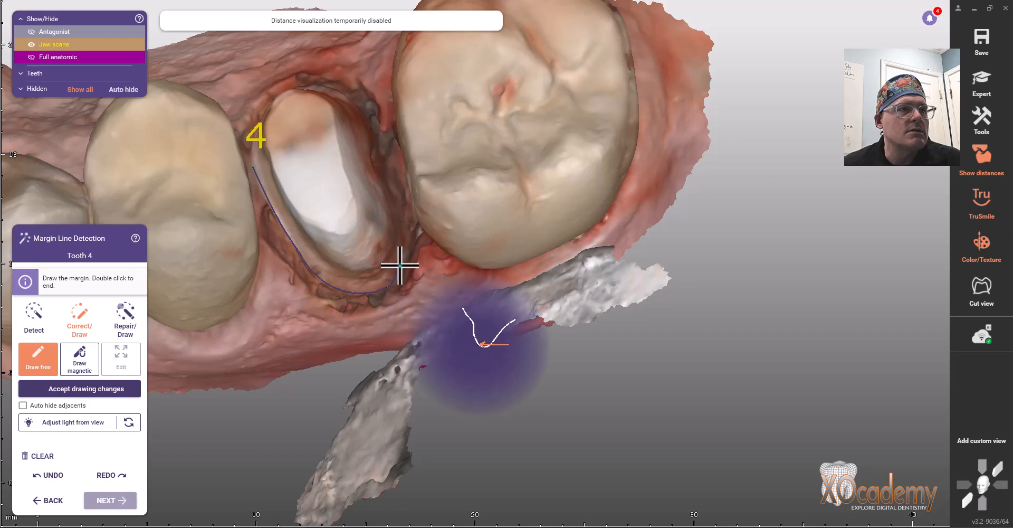
click(399, 266)
click(403, 228)
mouse_move(379, 227)
right_down()
mouse_move(398, 220)
mouse_move(390, 189)
right_up()
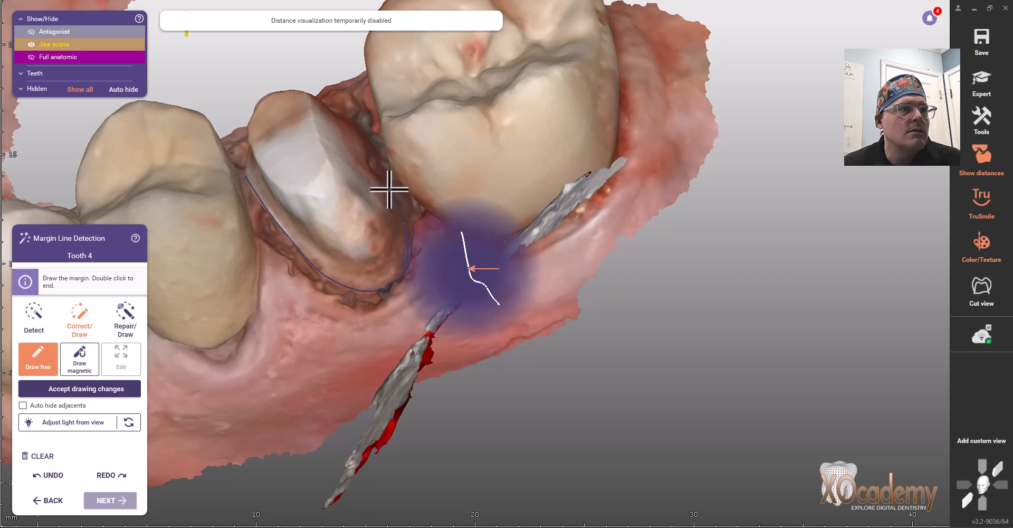
mouse_move(375, 142)
right_down()
mouse_move(366, 149)
mouse_move(344, 97)
mouse_move(318, 86)
mouse_move(305, 99)
mouse_move(290, 95)
mouse_move(264, 128)
mouse_move(266, 178)
right_up()
scroll(260, 176, up, 5)
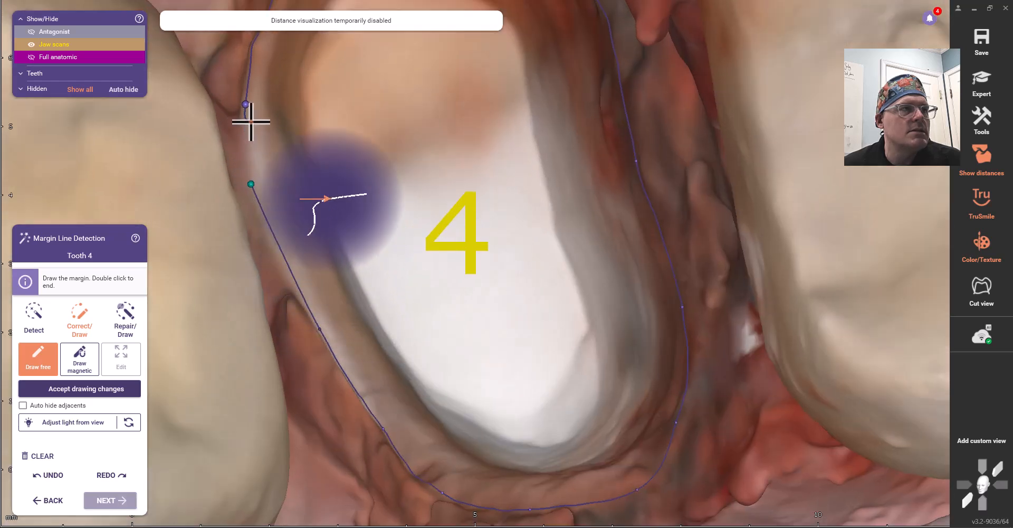
Close the tooth 4 margin line and add an extra point to it.
double_click(252, 183)
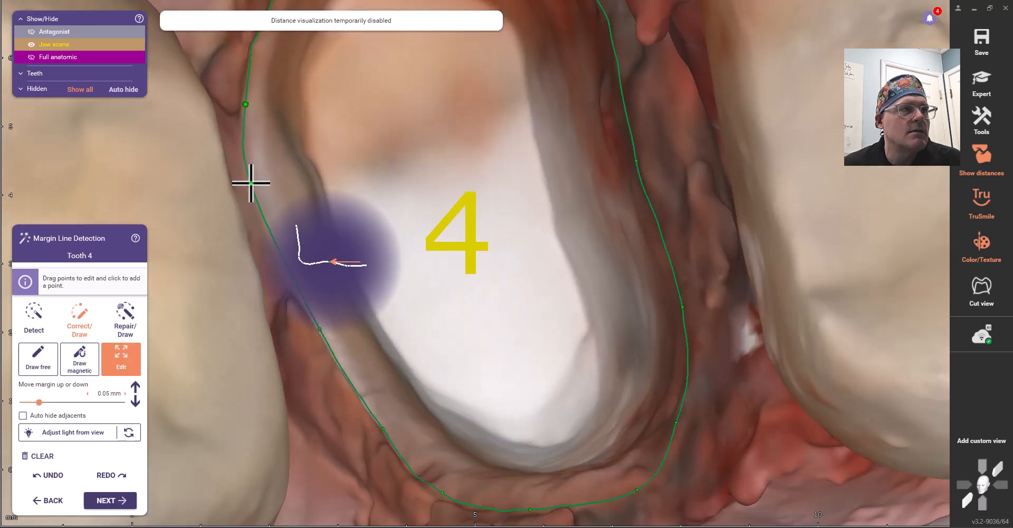
scroll(442, 226, down, 5)
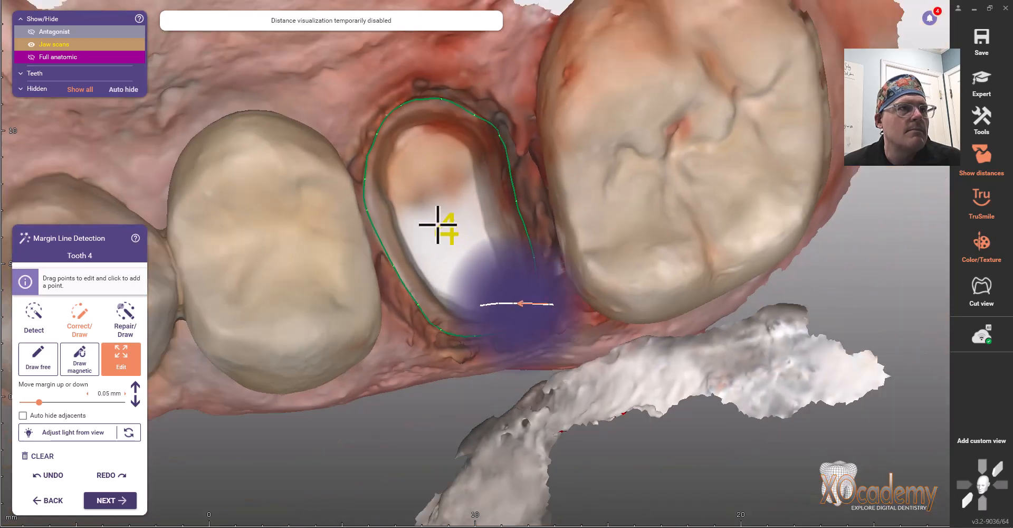
right_drag(466, 206, 476, 200)
scroll(493, 163, up, 5)
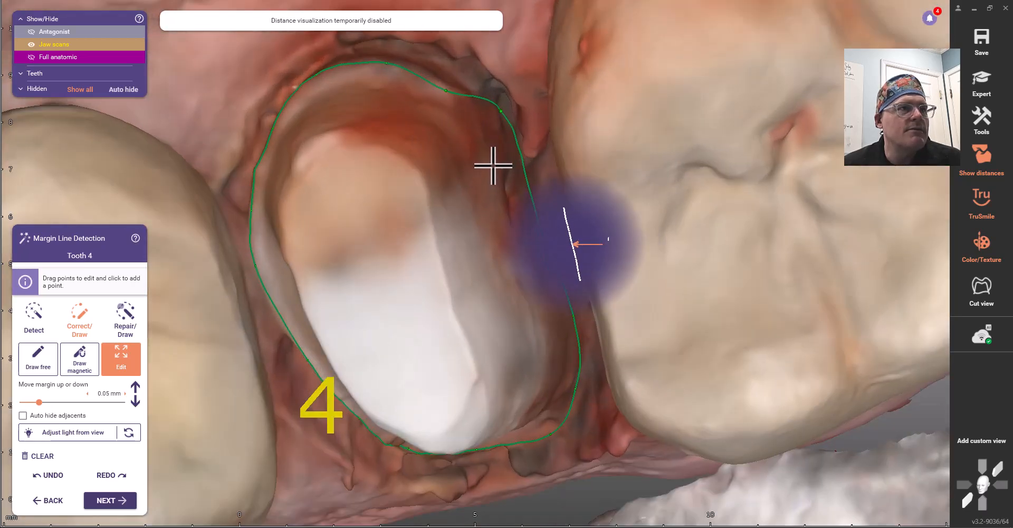
click(469, 91)
Check the margin line from occlusal and side views all around tooth 4.
right_drag(511, 210, 548, 250)
right_drag(616, 281, 616, 285)
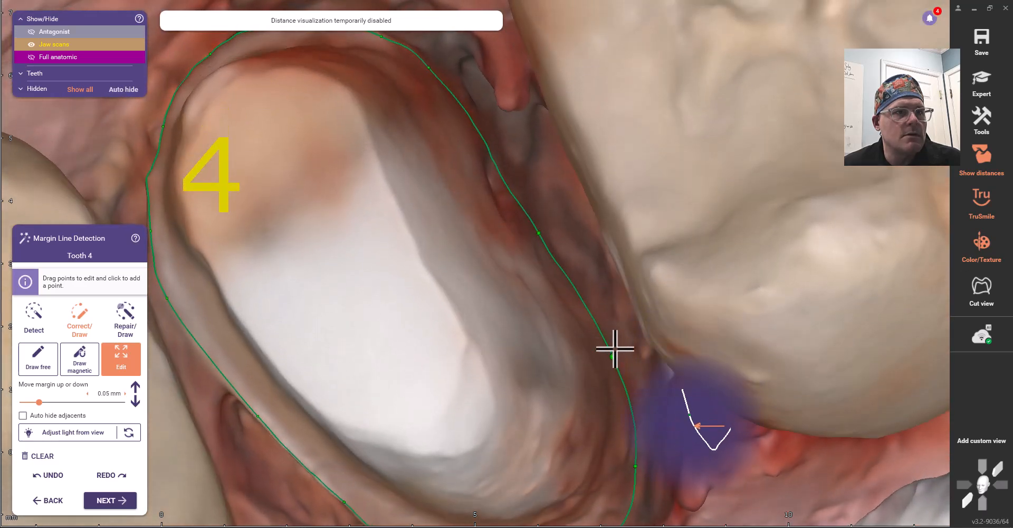
right_drag(619, 342, 445, 159)
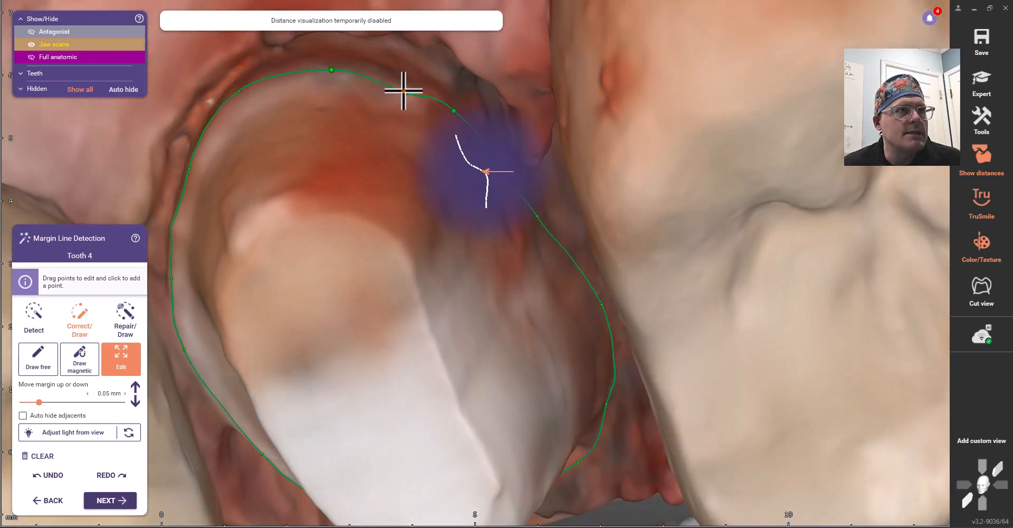
right_drag(343, 109, 410, 307)
scroll(414, 327, down, 3)
right_drag(417, 349, 513, 432)
scroll(479, 390, up, 3)
mouse_move(492, 465)
right_down()
mouse_move(464, 437)
mouse_move(531, 414)
mouse_move(528, 395)
right_up()
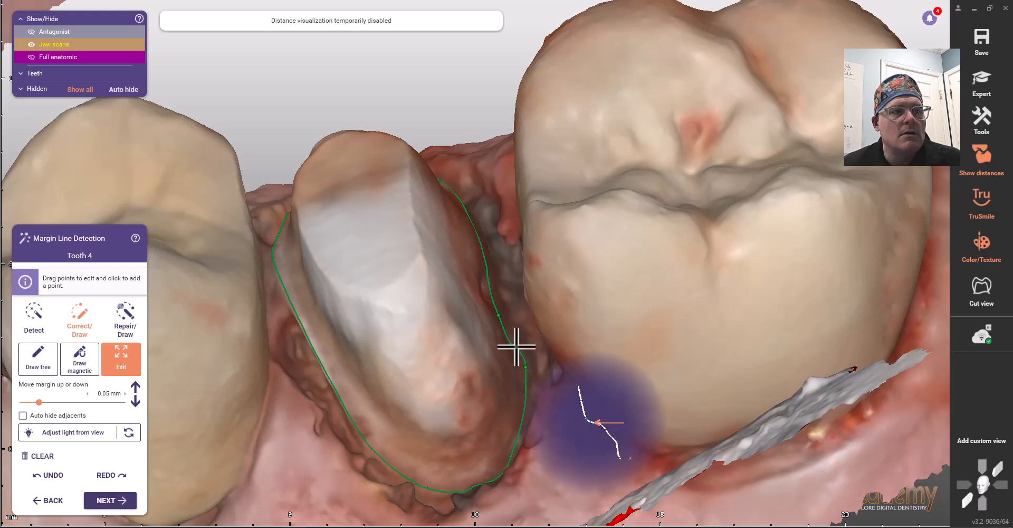
mouse_move(506, 348)
right_down()
mouse_move(489, 351)
mouse_move(522, 388)
mouse_move(491, 418)
mouse_move(515, 424)
mouse_move(516, 436)
mouse_move(506, 432)
right_up()
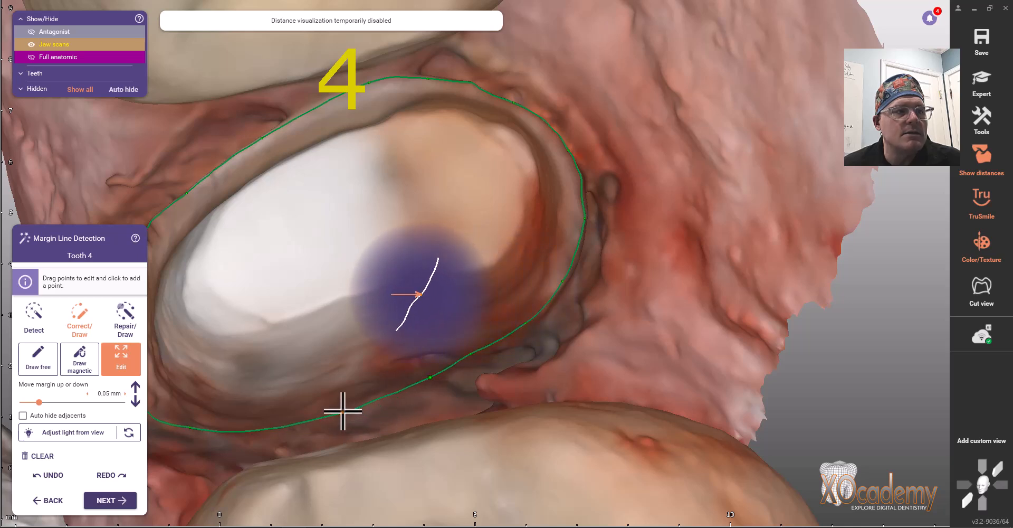
Add a margin point on the lower edge, pull it onto the preparation, and recheck beside the molar.
click(341, 411)
drag(280, 427, 277, 430)
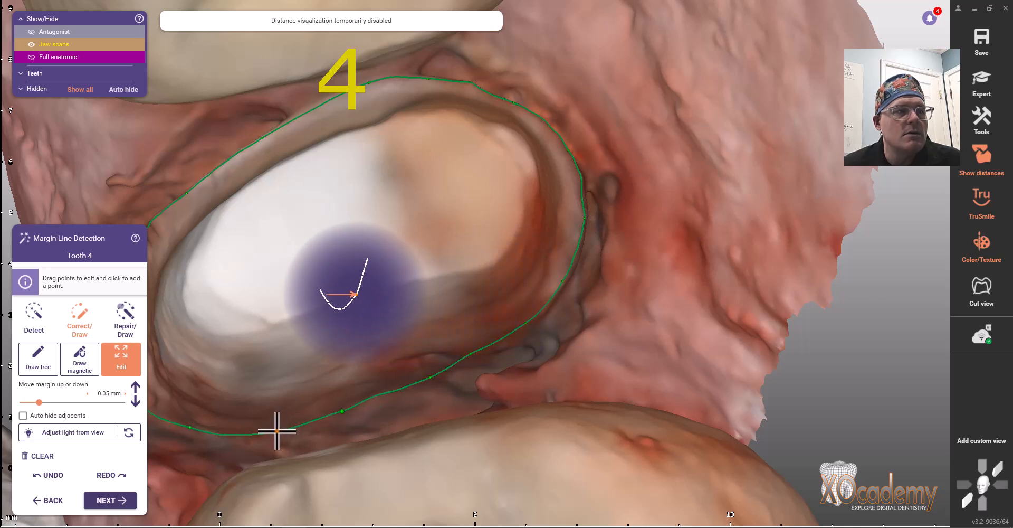
right_drag(318, 394, 407, 388)
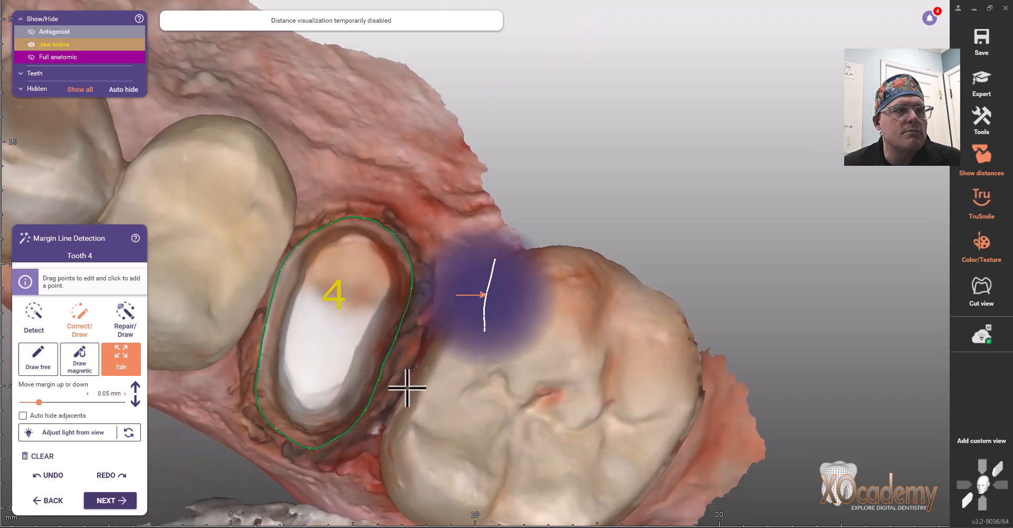
scroll(405, 376, up, 4)
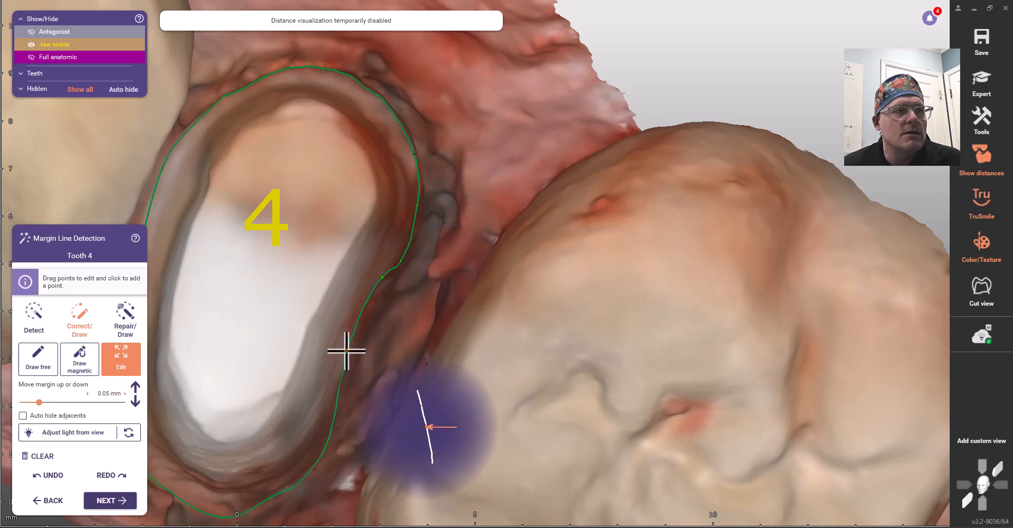
right_drag(312, 339, 377, 273)
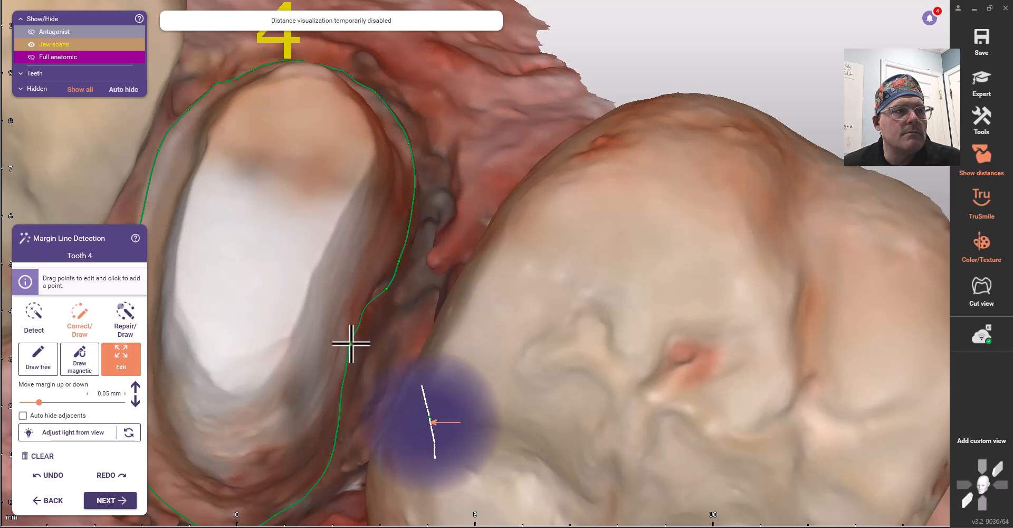
right_drag(371, 349, 431, 333)
scroll(362, 391, down, 4)
right_drag(362, 391, 380, 393)
Accept the margin, check tooth 4's insertion axis and undercuts, then generate crown bottoms.
click(119, 501)
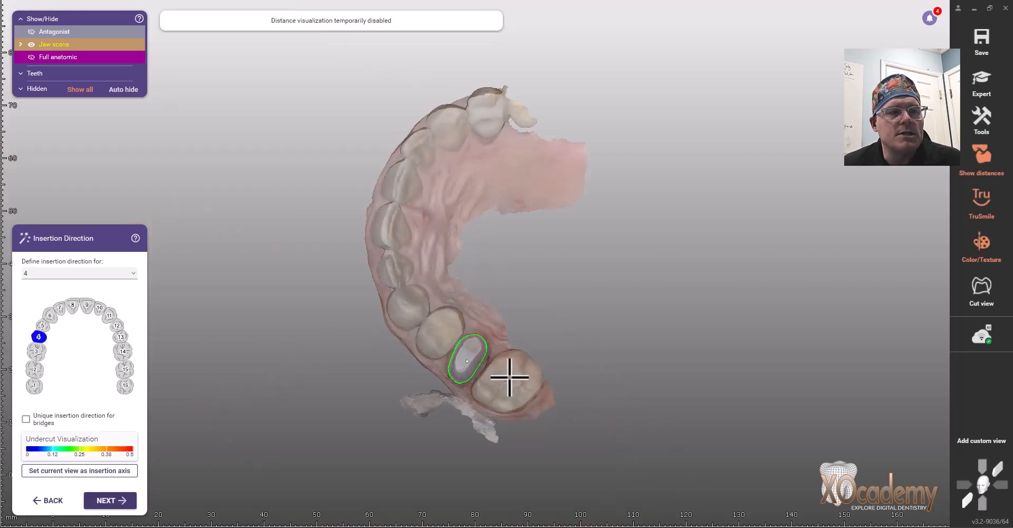
right_drag(510, 377, 504, 375)
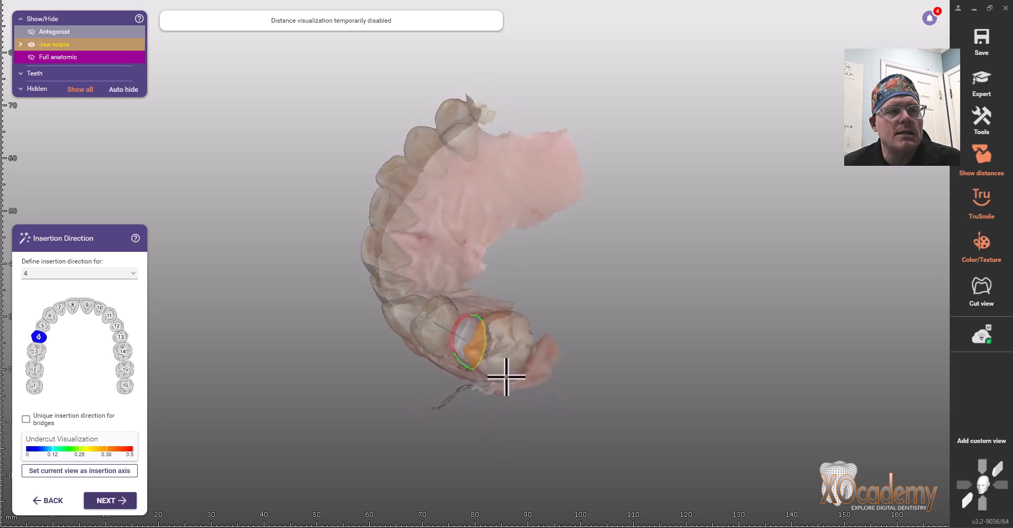
right_drag(465, 363, 464, 363)
scroll(499, 363, up, 3)
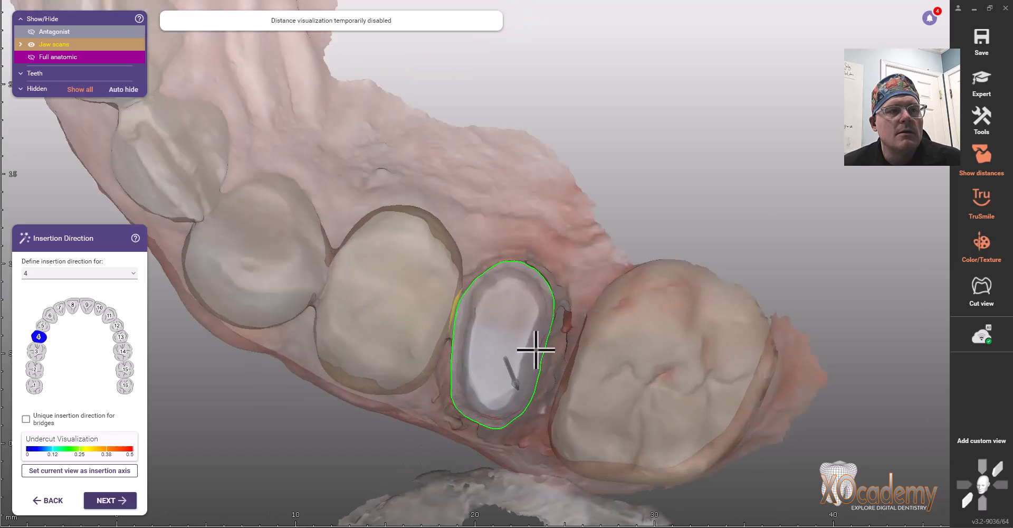
right_drag(532, 348, 533, 349)
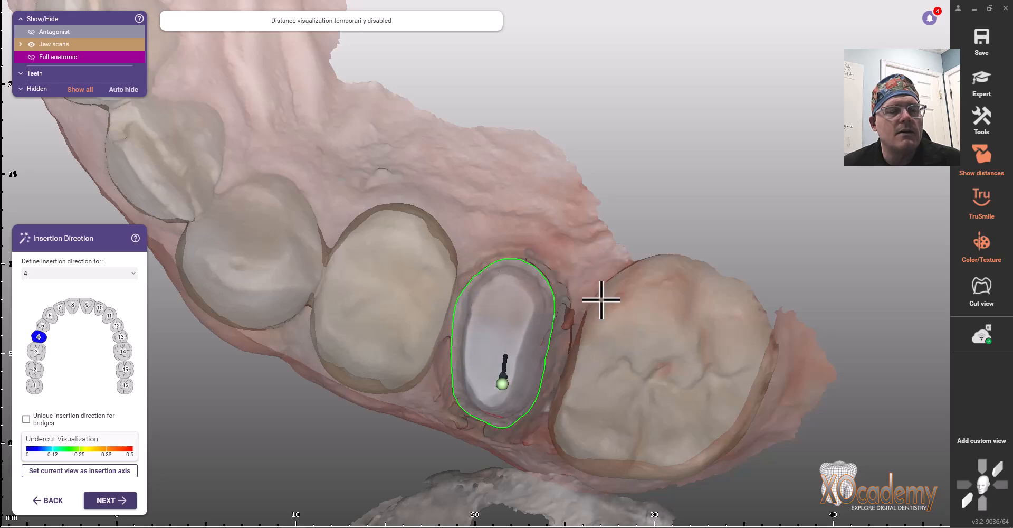
right_drag(565, 388, 581, 385)
right_drag(507, 328, 508, 320)
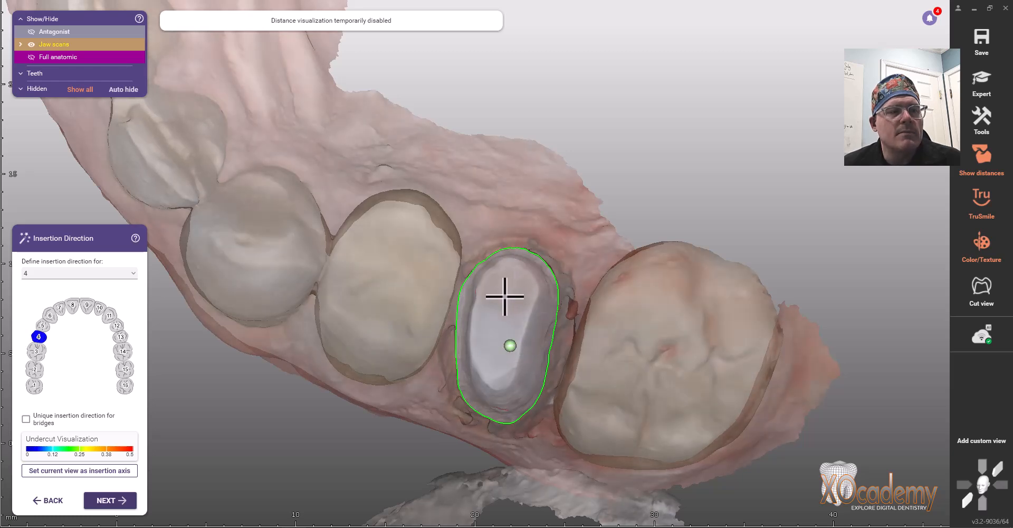
right_drag(513, 284, 512, 287)
right_drag(488, 324, 489, 319)
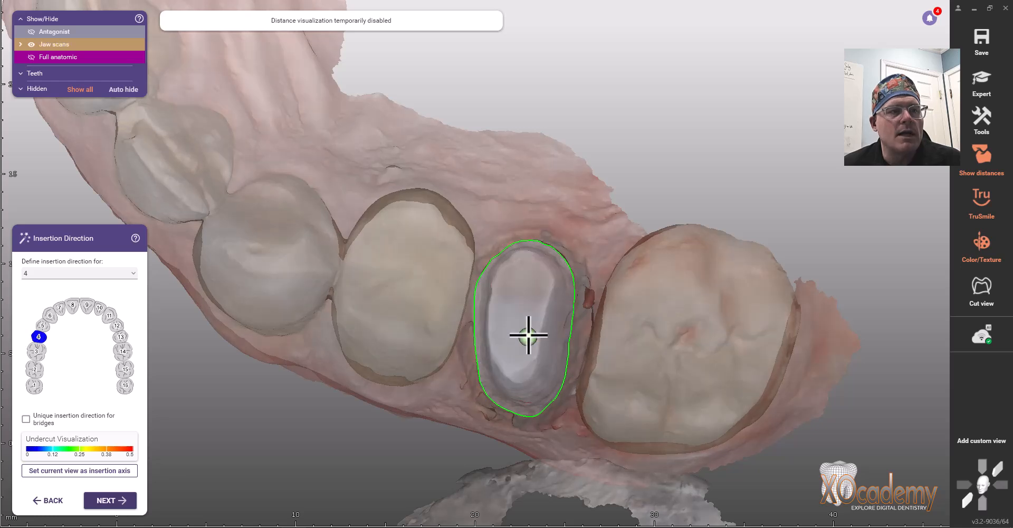
right_drag(532, 334, 524, 350)
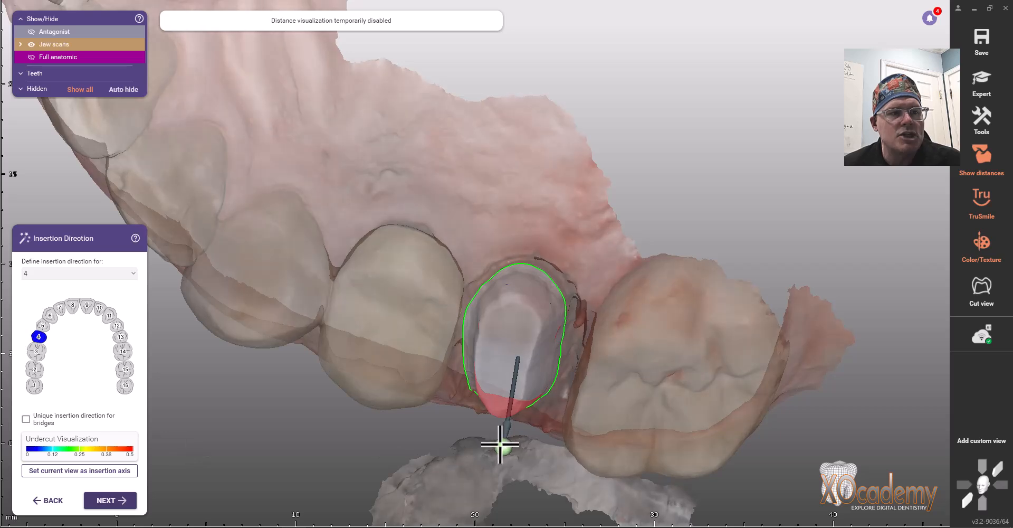
right_drag(434, 404, 435, 404)
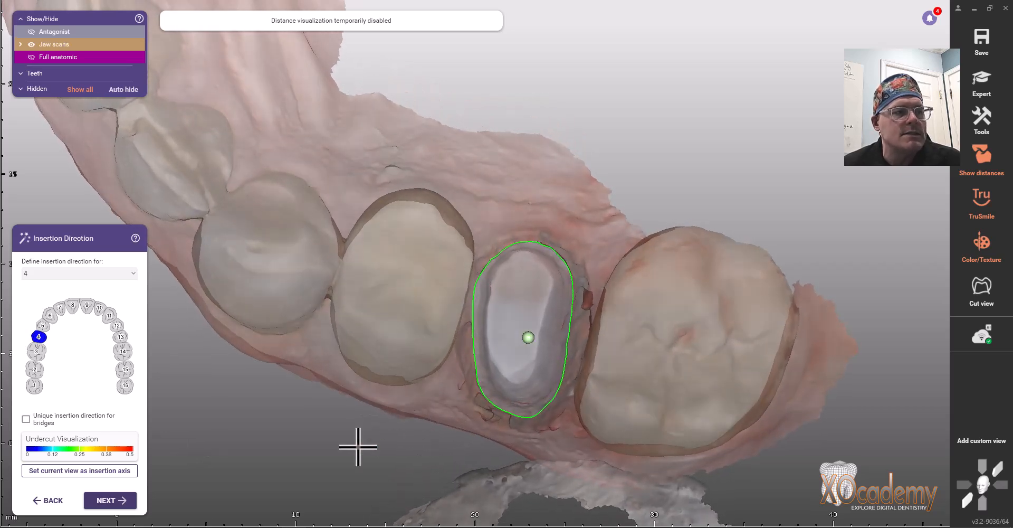
click(128, 503)
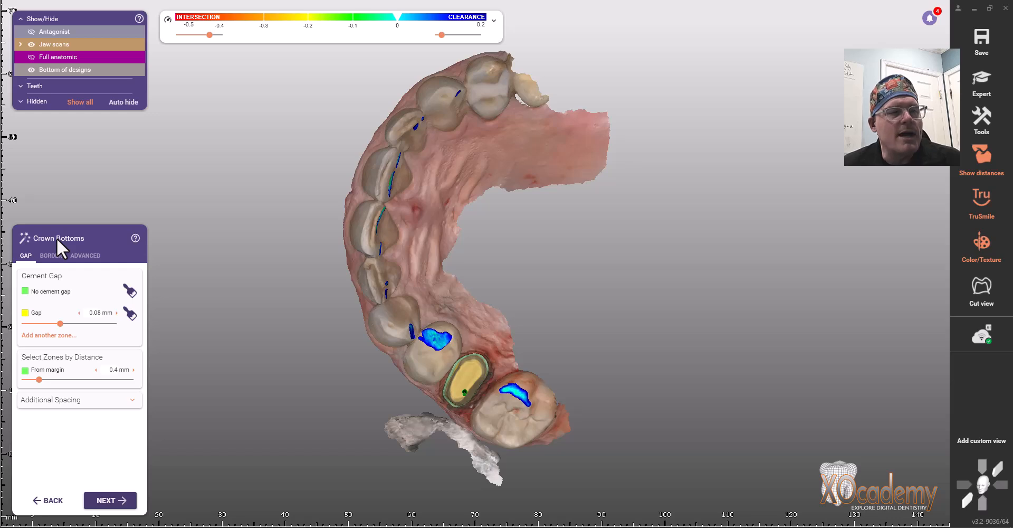
Inspect the tooth 4 crown bottom with its 0.08 mm cement gap, then accept it.
scroll(481, 373, up, 1)
scroll(481, 373, up, 10)
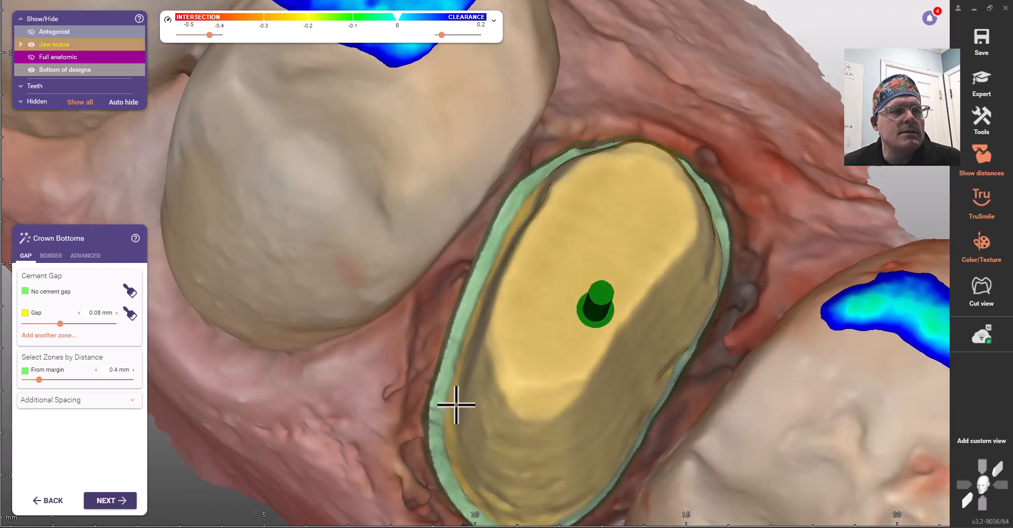
right_drag(456, 405, 455, 404)
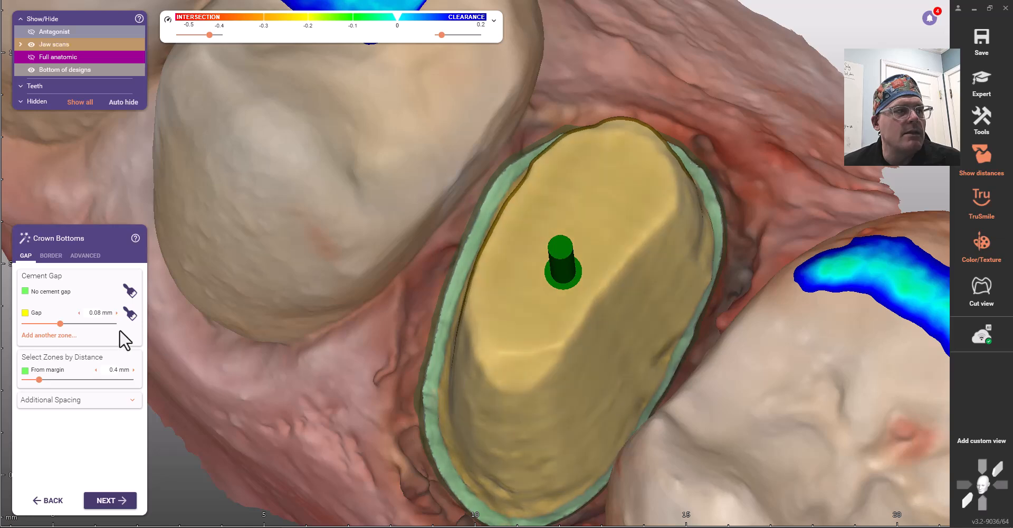
right_drag(532, 395, 537, 390)
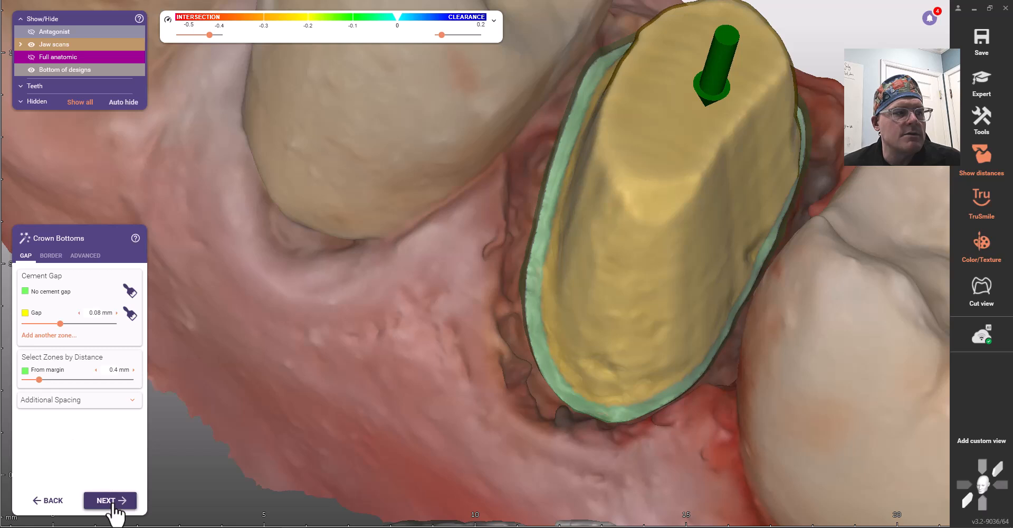
click(113, 503)
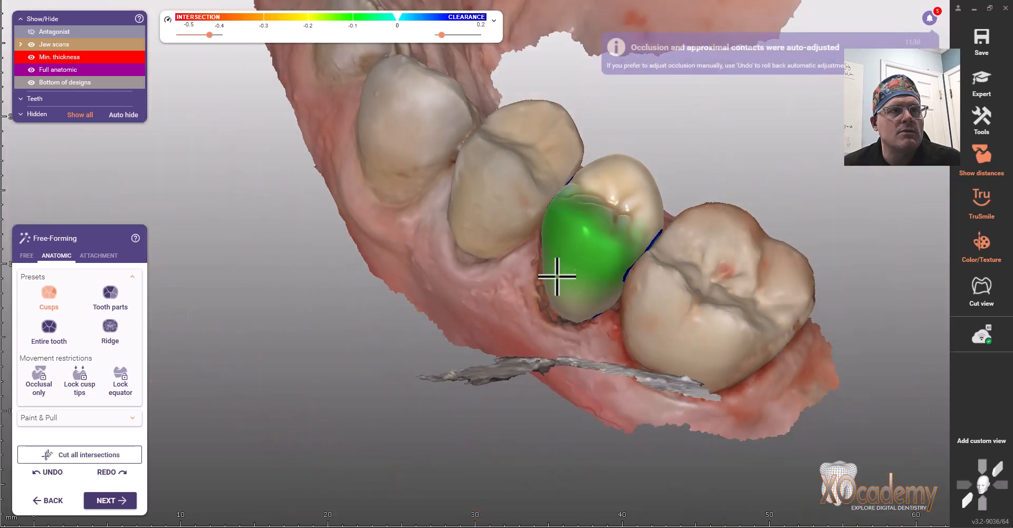
Lower the tooth 4 crown's distal cusp slightly in Free-Forming Anatomic.
right_drag(492, 280, 492, 288)
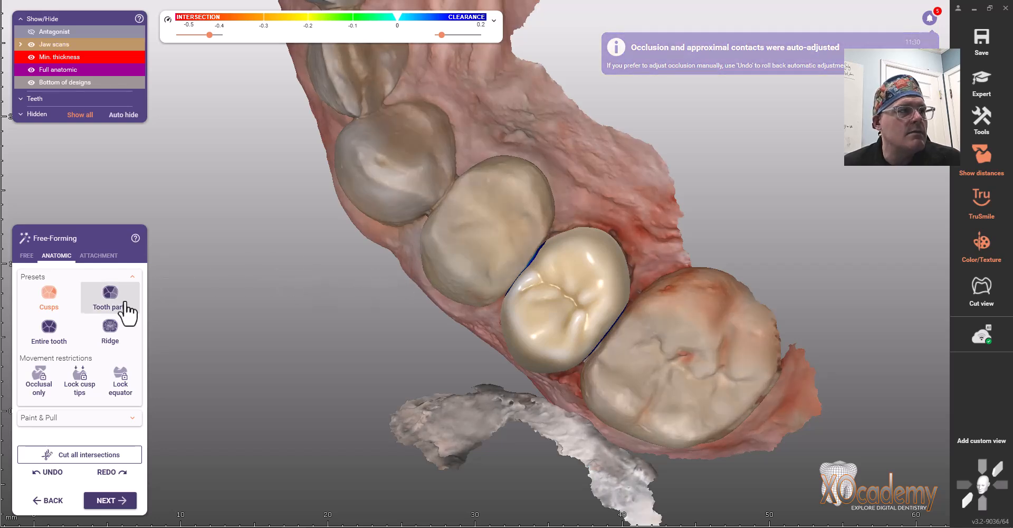
right_drag(362, 330, 363, 333)
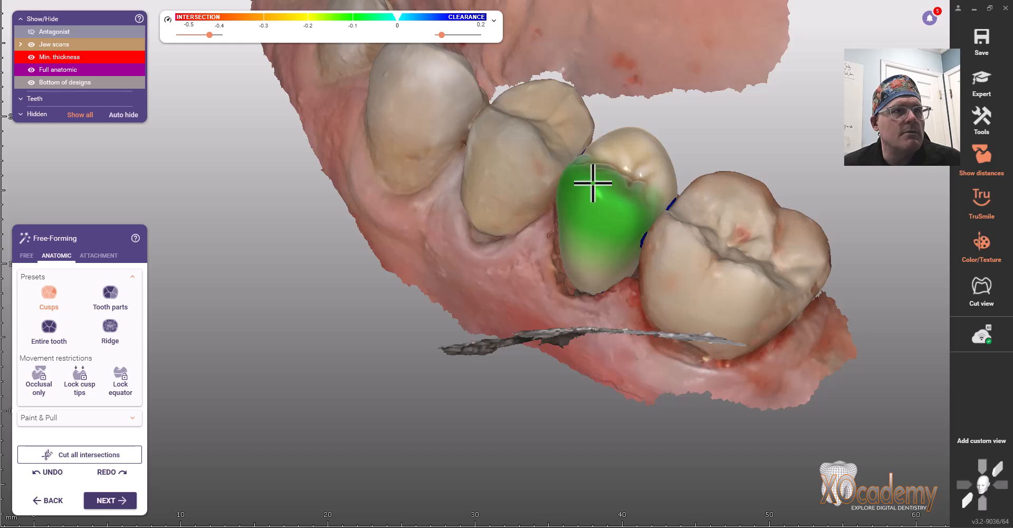
drag(642, 140, 641, 148)
Hide the jaw scans so only the tooth 4 crown remains visible.
right_drag(676, 165, 671, 173)
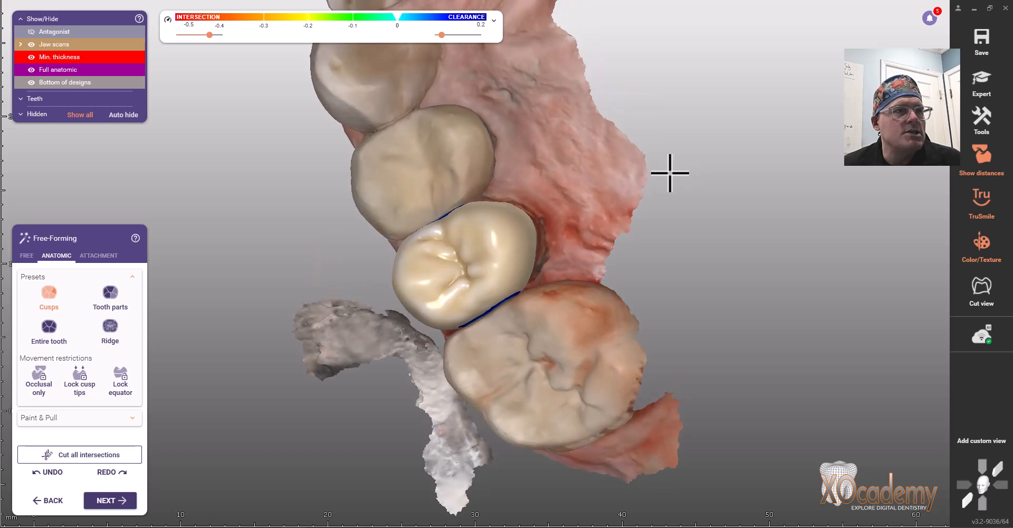
click(32, 44)
right_drag(253, 260, 362, 325)
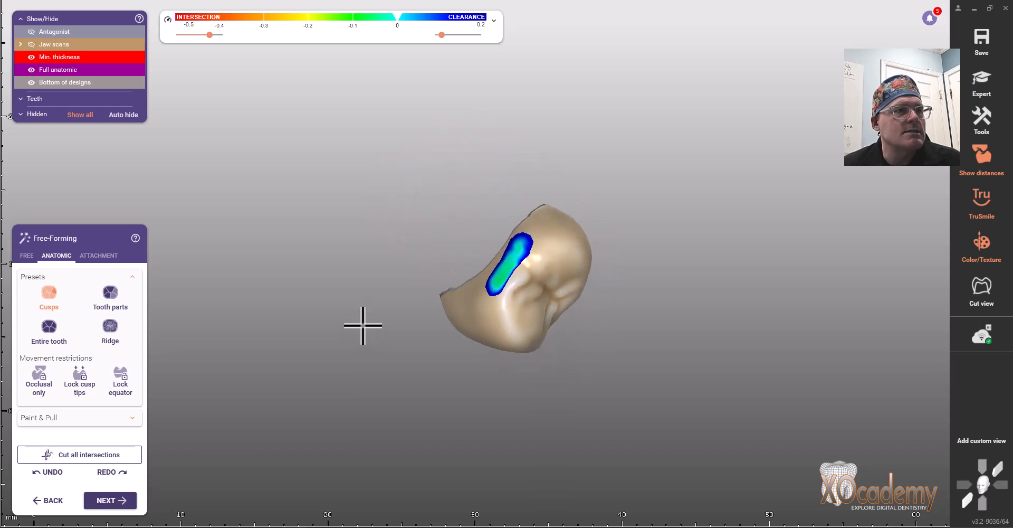
Add material at the crown's contact area, then adapt the approximal contact to -0.024 mm.
click(24, 253)
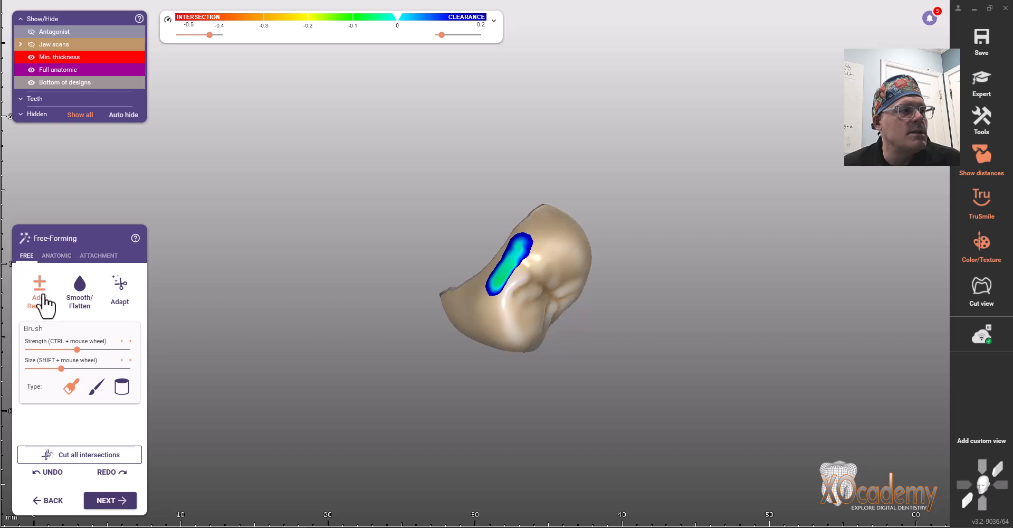
mouse_move(507, 253)
mouse_down()
mouse_move(502, 271)
mouse_move(560, 307)
mouse_move(547, 260)
mouse_move(558, 231)
mouse_move(575, 264)
mouse_move(534, 285)
mouse_move(579, 299)
mouse_up()
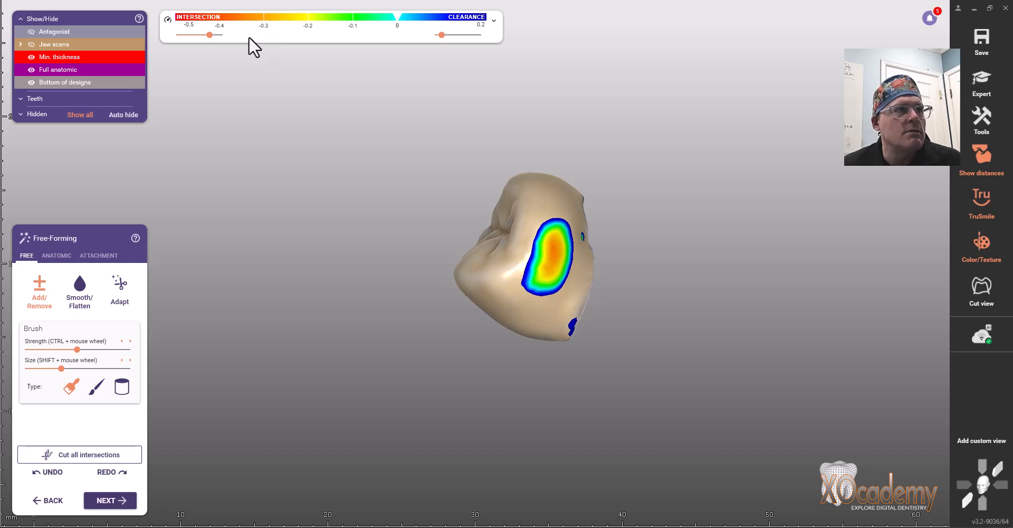
click(121, 296)
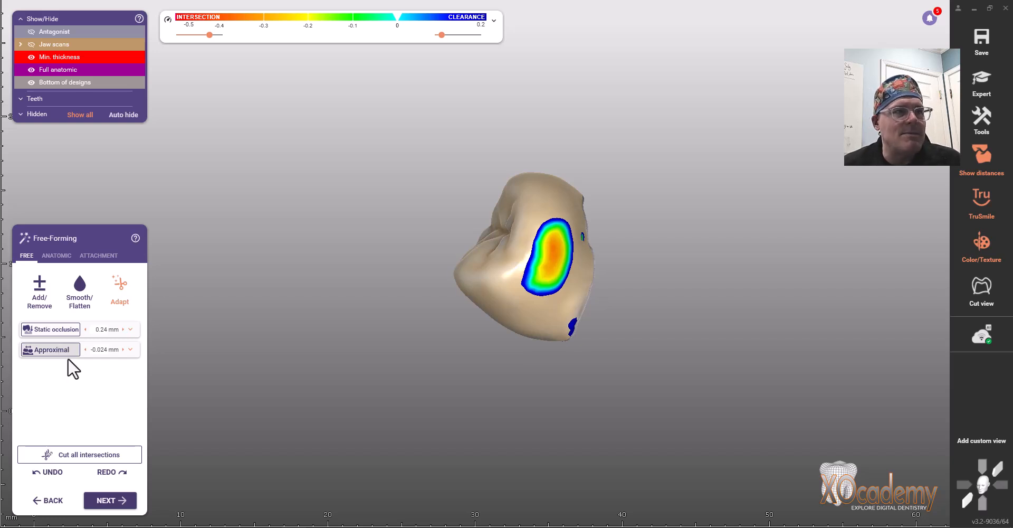
click(47, 352)
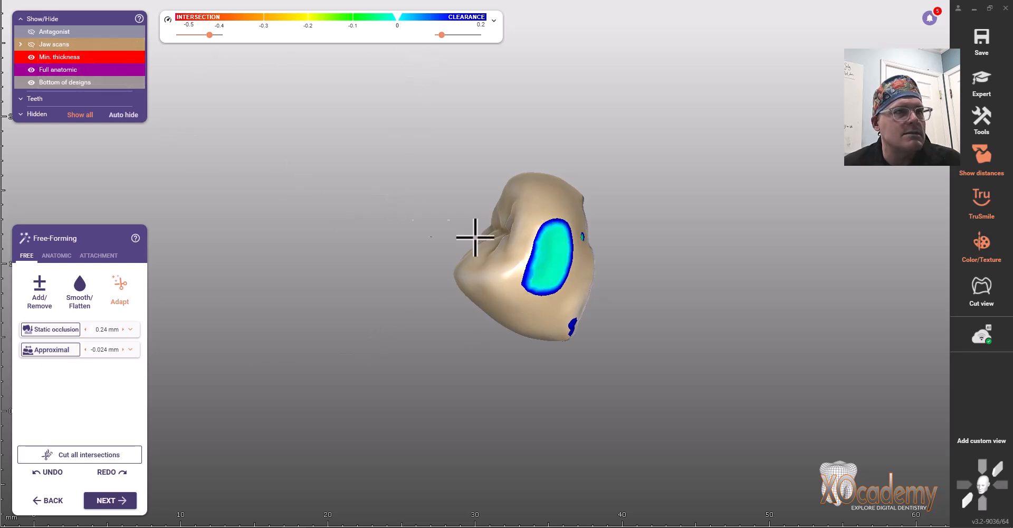
Turn off the distance colour map and inspect the crown's sides.
click(982, 165)
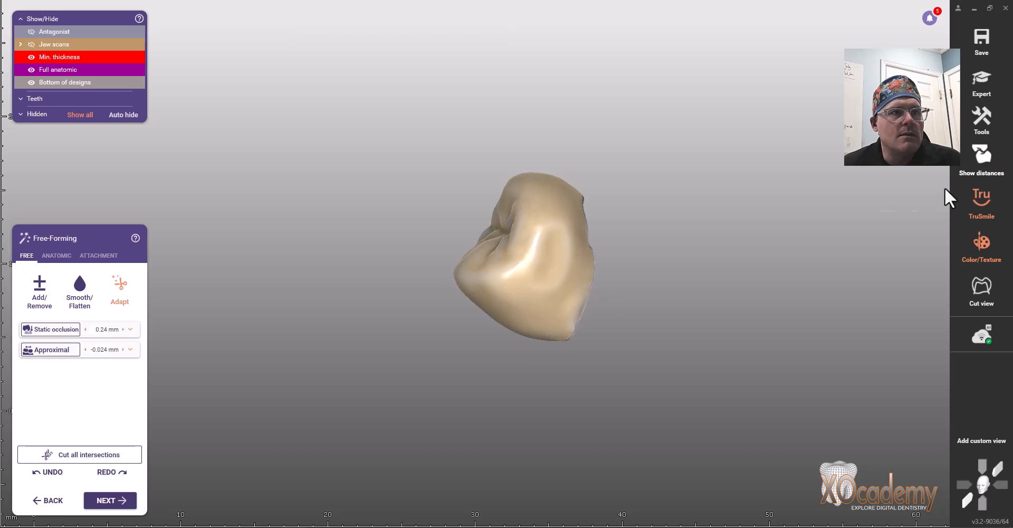
scroll(528, 290, up, 5)
right_drag(564, 298, 485, 334)
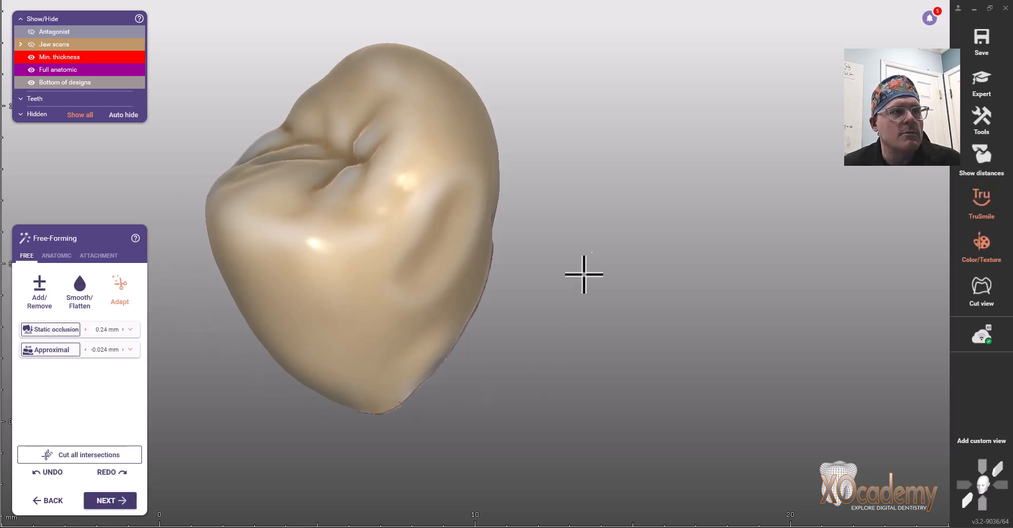
right_drag(592, 323, 428, 364)
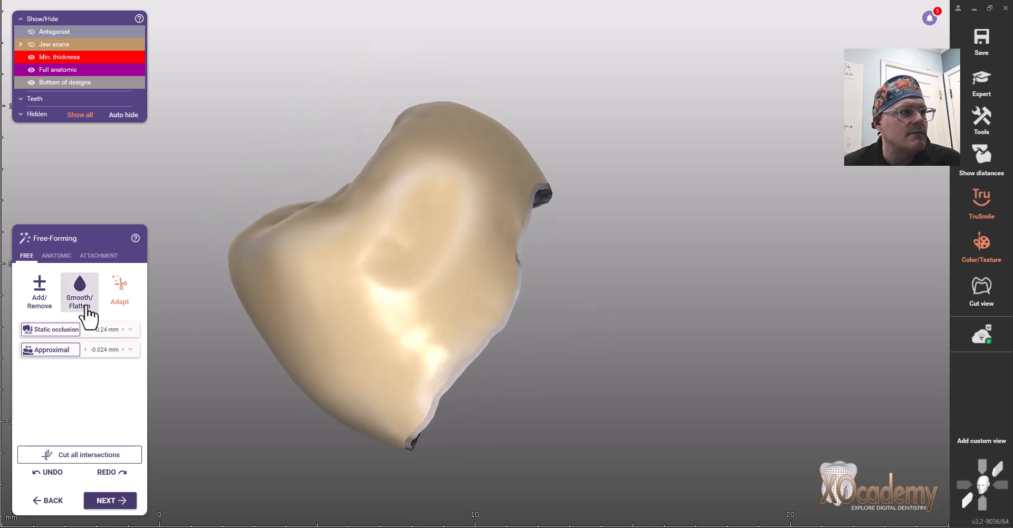
Smooth the depression and the opposite side of the crown with Smooth/Flatten.
click(40, 290)
click(80, 289)
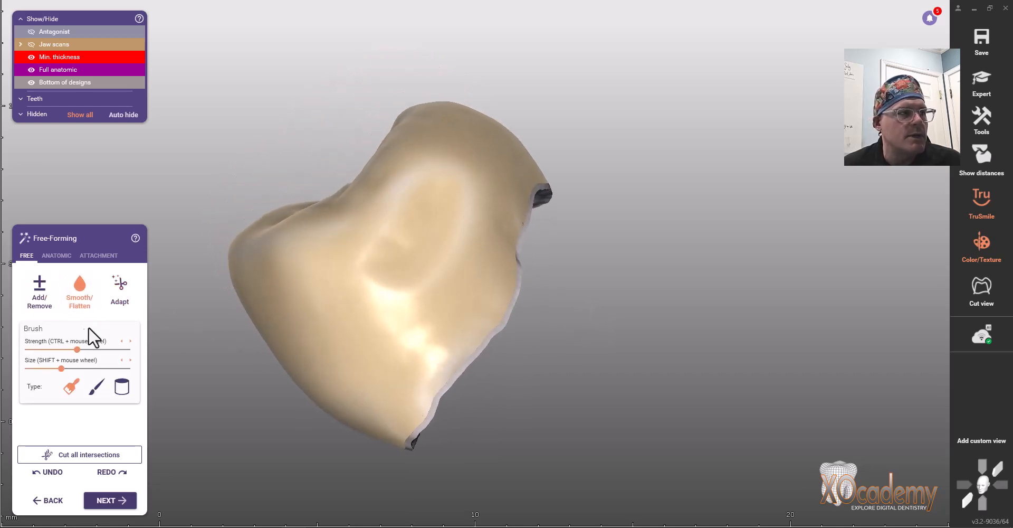
mouse_move(407, 301)
mouse_down()
mouse_move(423, 224)
mouse_move(367, 333)
mouse_move(389, 271)
mouse_move(430, 219)
mouse_move(366, 308)
mouse_move(376, 194)
mouse_up()
right_drag(376, 195, 380, 200)
drag(498, 242, 516, 288)
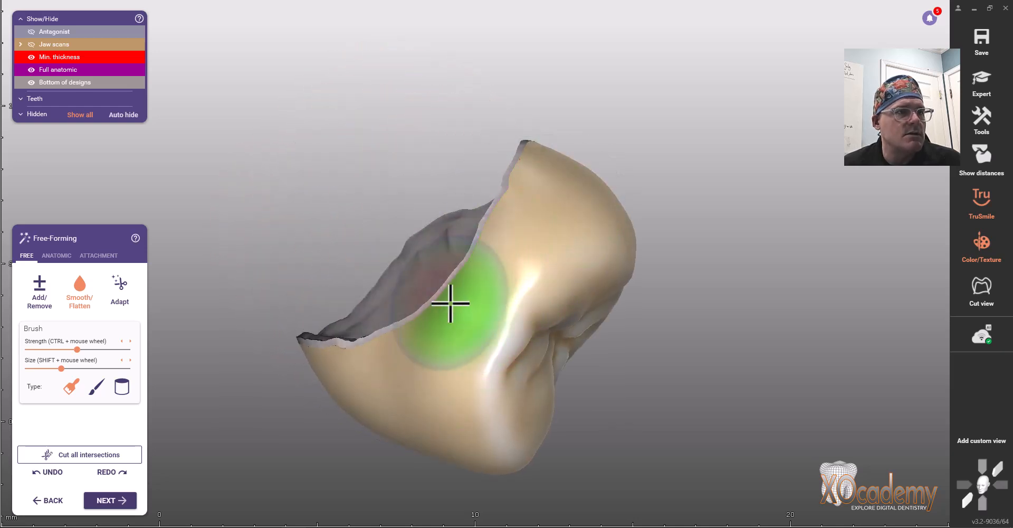
Re-adapt the crown's approximal contact while checking the distance colour map, then hide it.
click(992, 161)
right_drag(683, 339, 682, 339)
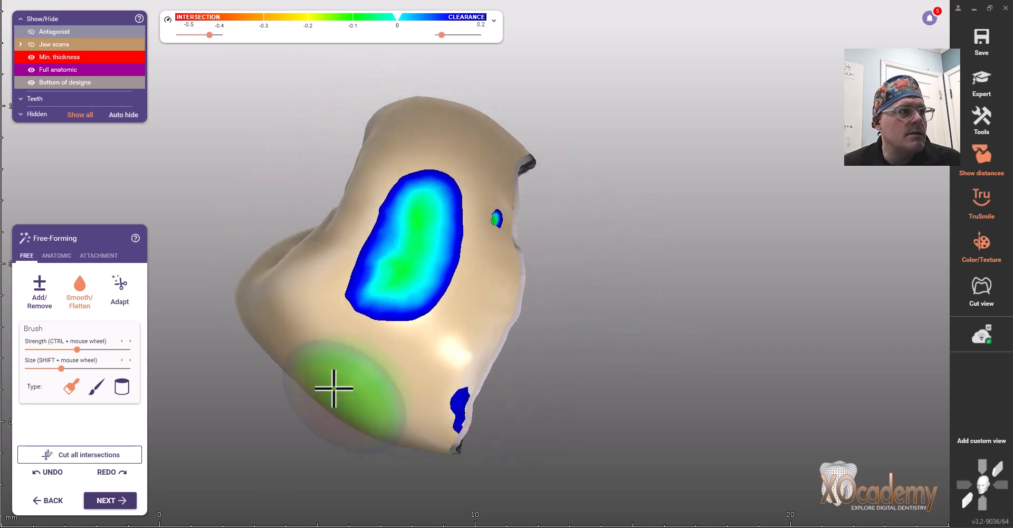
click(120, 289)
click(45, 350)
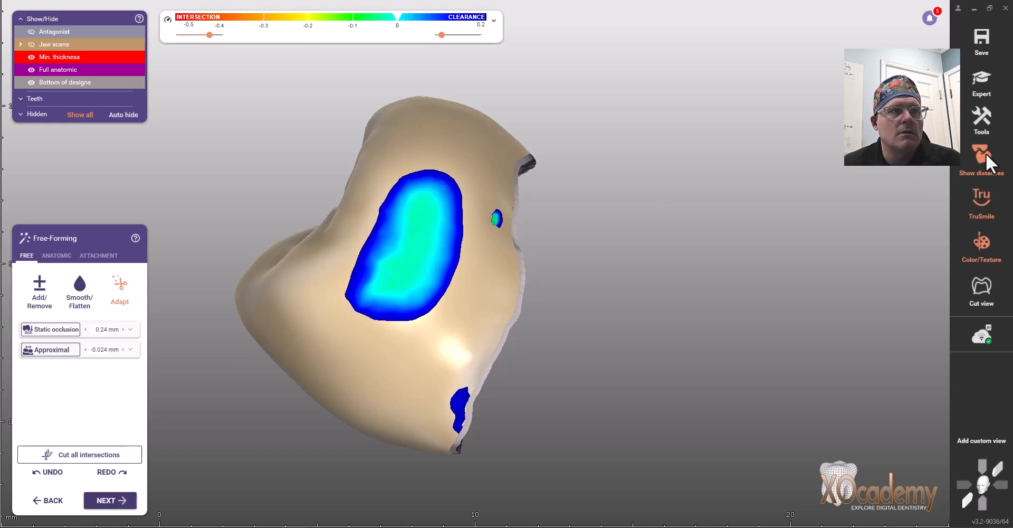
click(983, 158)
Smooth the remaining bumps on the crown and merge the finished tooth 4 restoration.
click(79, 286)
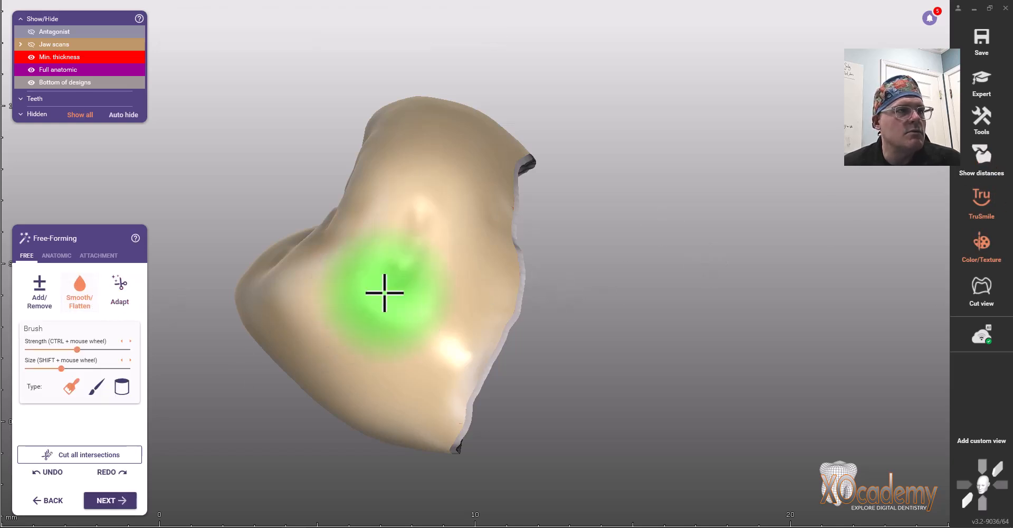
mouse_move(401, 278)
mouse_down()
mouse_move(367, 350)
mouse_move(342, 336)
mouse_up()
right_drag(341, 335, 360, 339)
mouse_move(359, 338)
mouse_down()
mouse_move(484, 271)
mouse_move(520, 340)
mouse_move(522, 253)
mouse_move(713, 312)
mouse_up()
right_drag(713, 312, 723, 309)
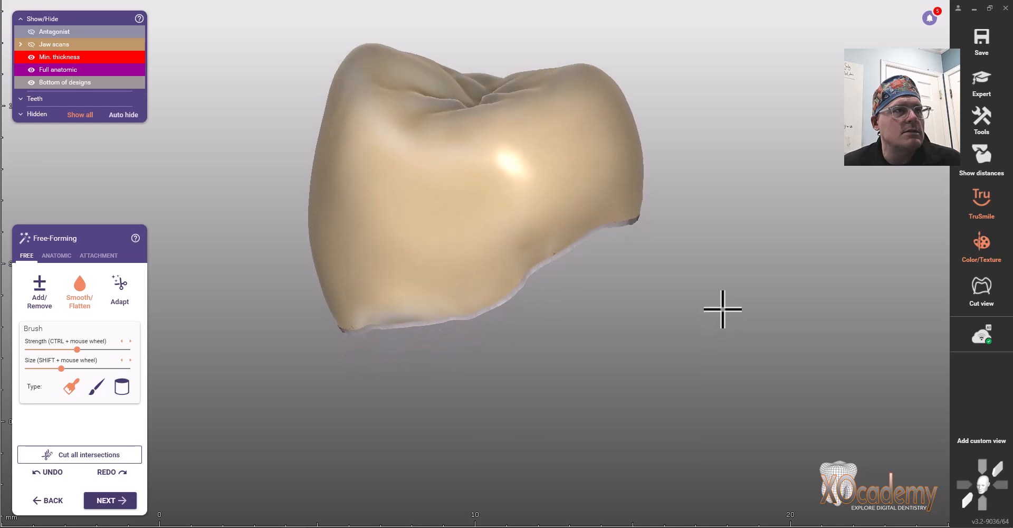
right_drag(235, 255, 244, 255)
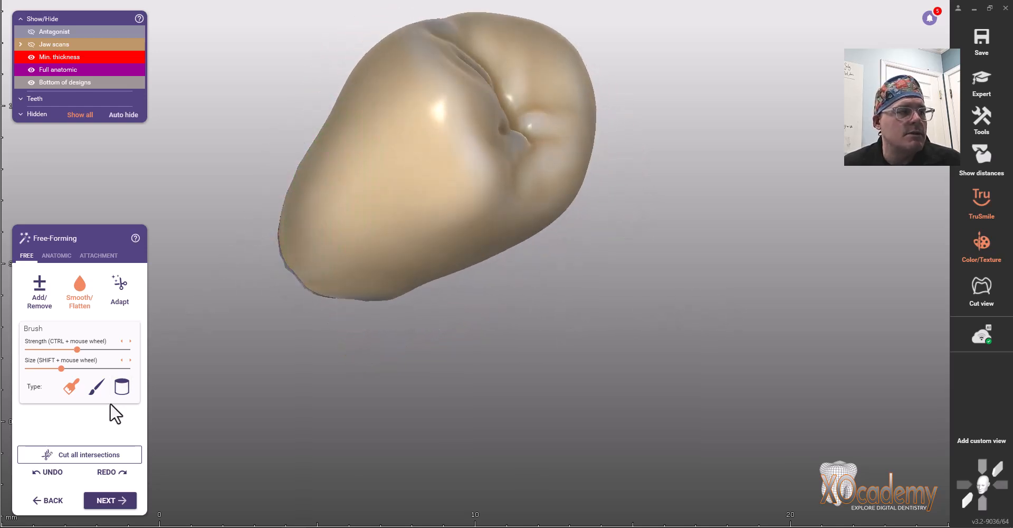
click(111, 506)
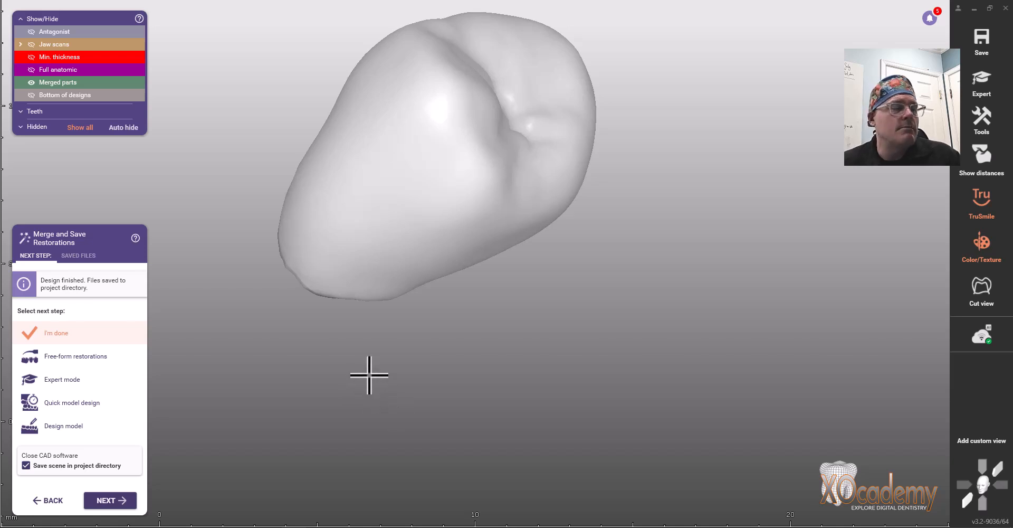
Mark the merged tooth 4 crown design as done and save the exocad scene.
right_drag(480, 295, 476, 295)
click(67, 338)
click(114, 499)
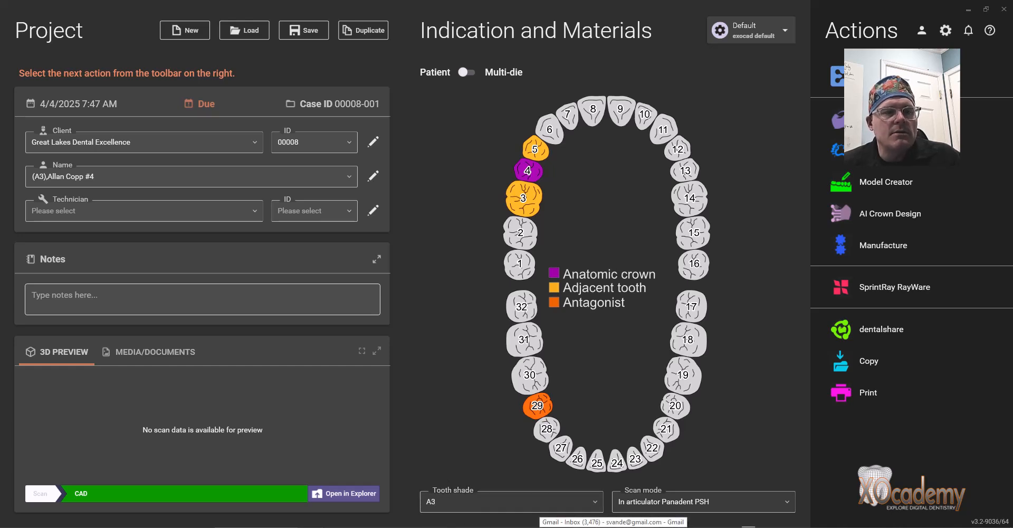
Launch hyperDENT V8.1 from the taskbar's app shortcut menu.
click(749, 526)
click(781, 447)
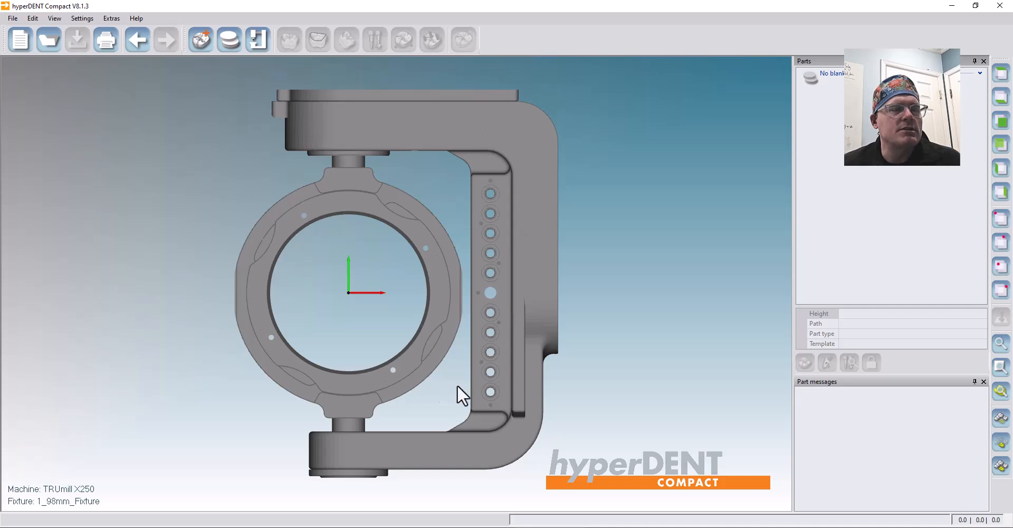
click(257, 39)
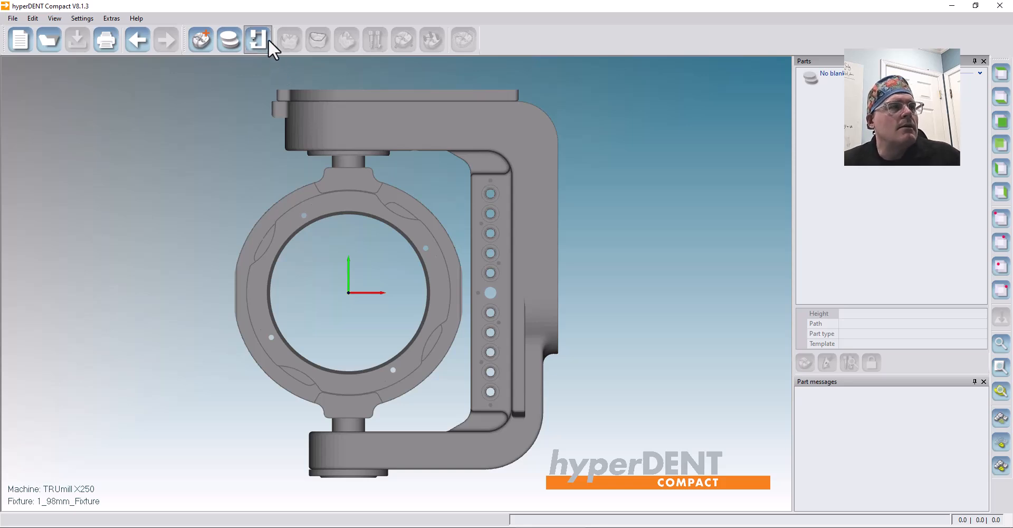
click(255, 39)
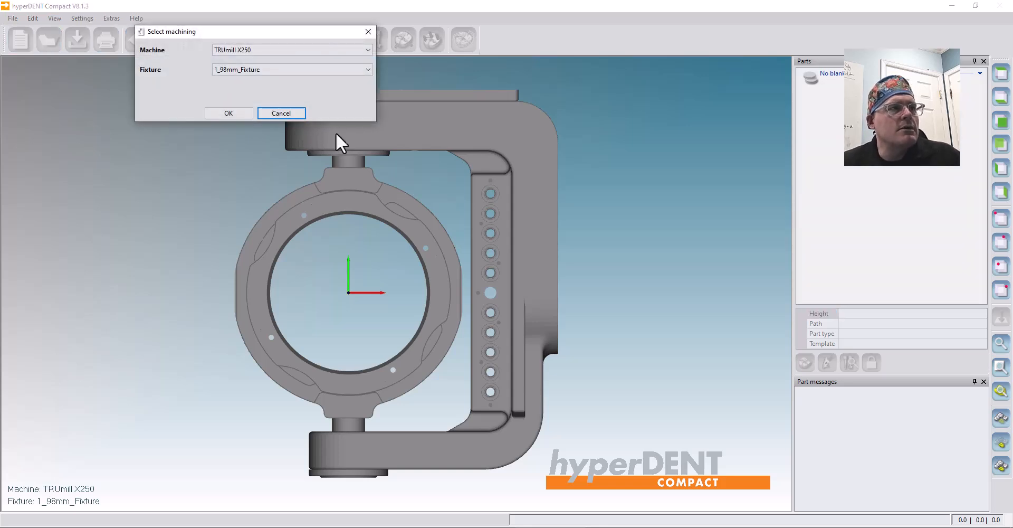
click(293, 69)
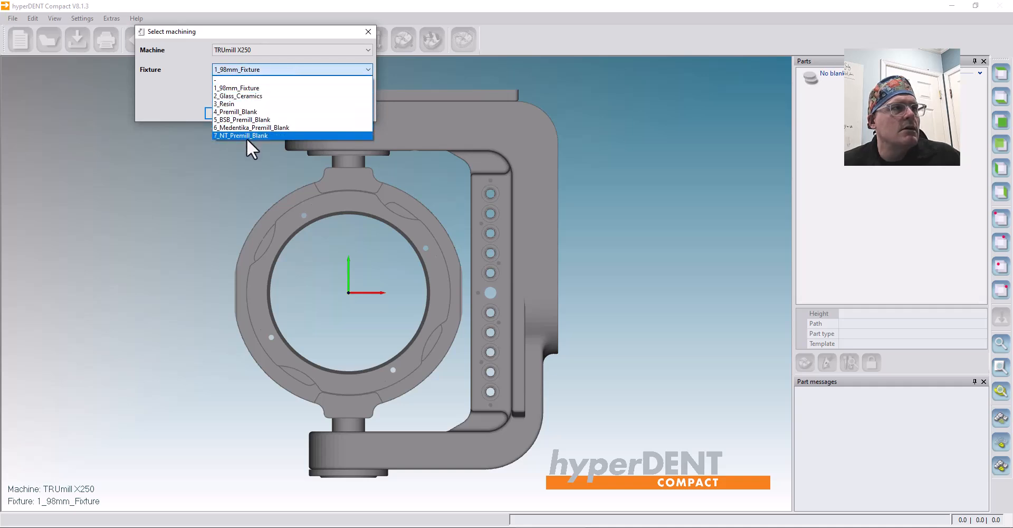
click(243, 95)
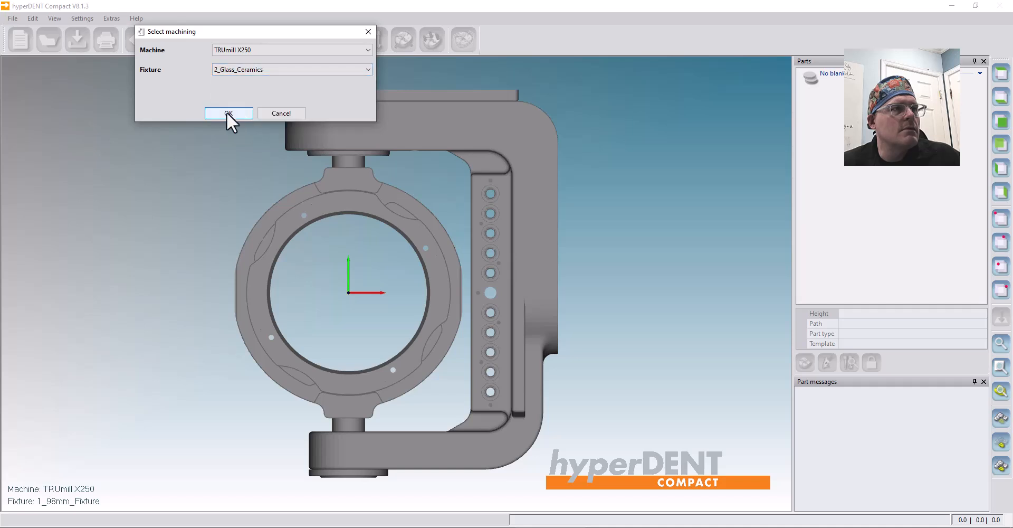
click(227, 113)
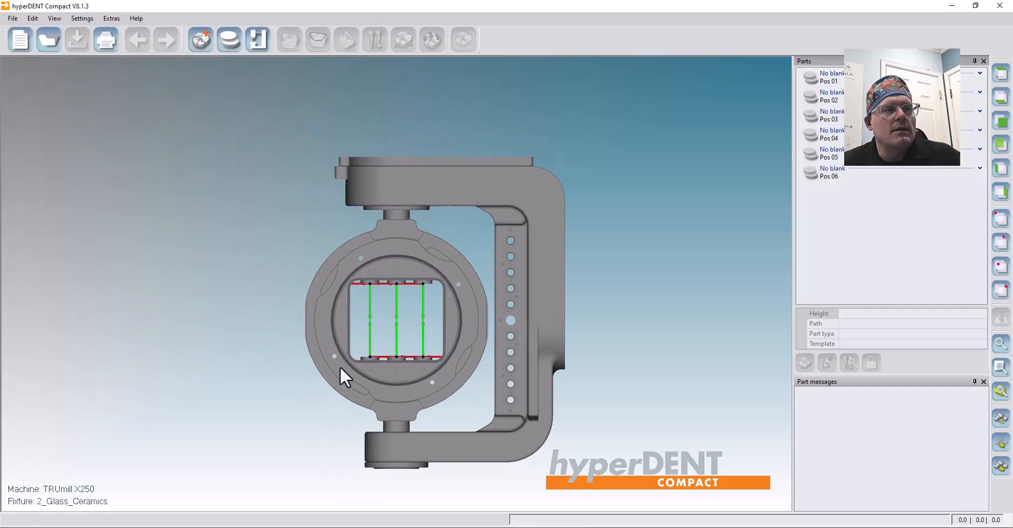
scroll(364, 345, up, 5)
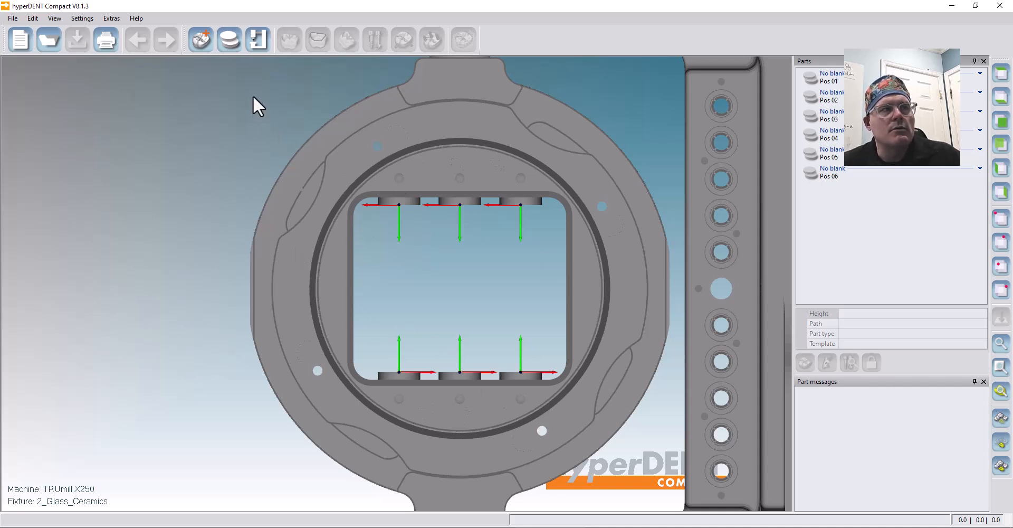
click(256, 42)
click(277, 73)
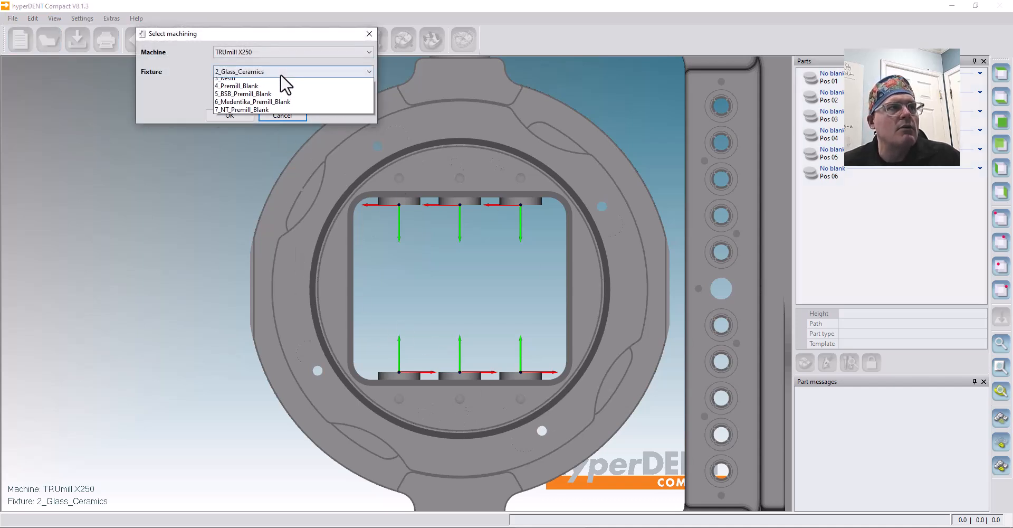
click(251, 88)
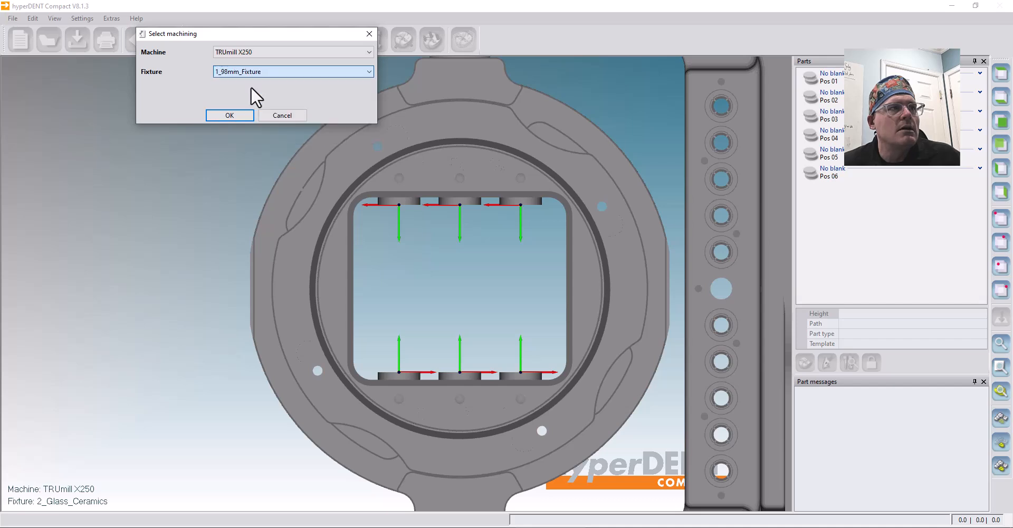
click(229, 117)
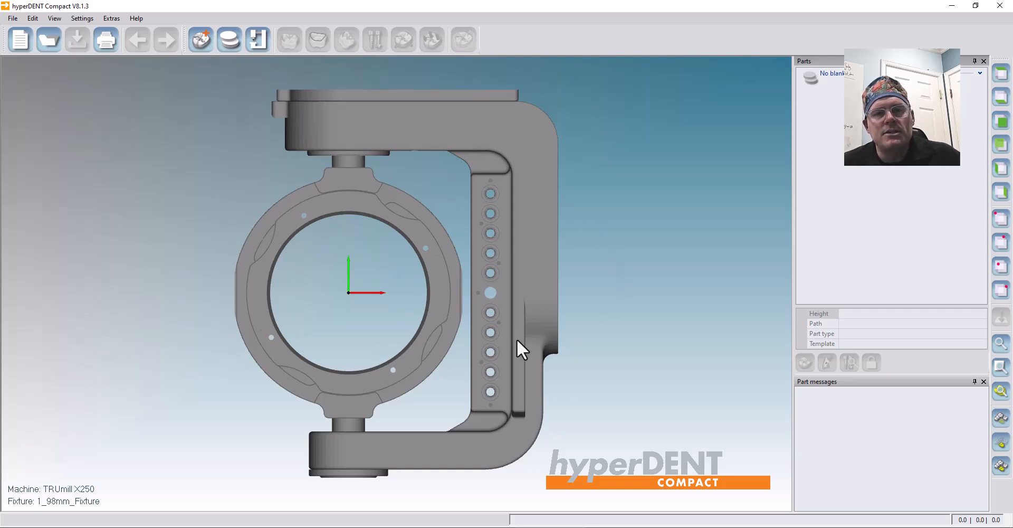
Load the Alien ML A3 18mm blank project and select its 98mm fixture.
click(227, 44)
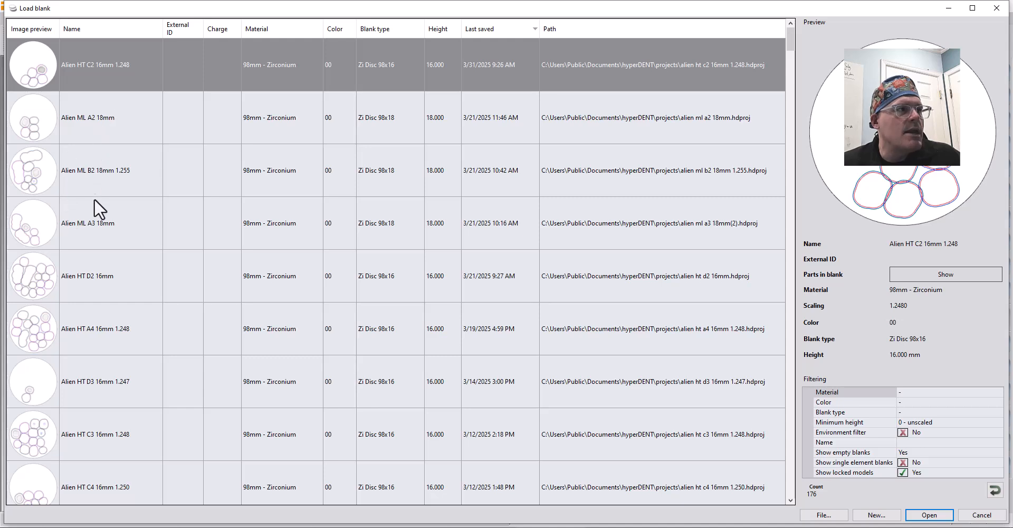
click(98, 229)
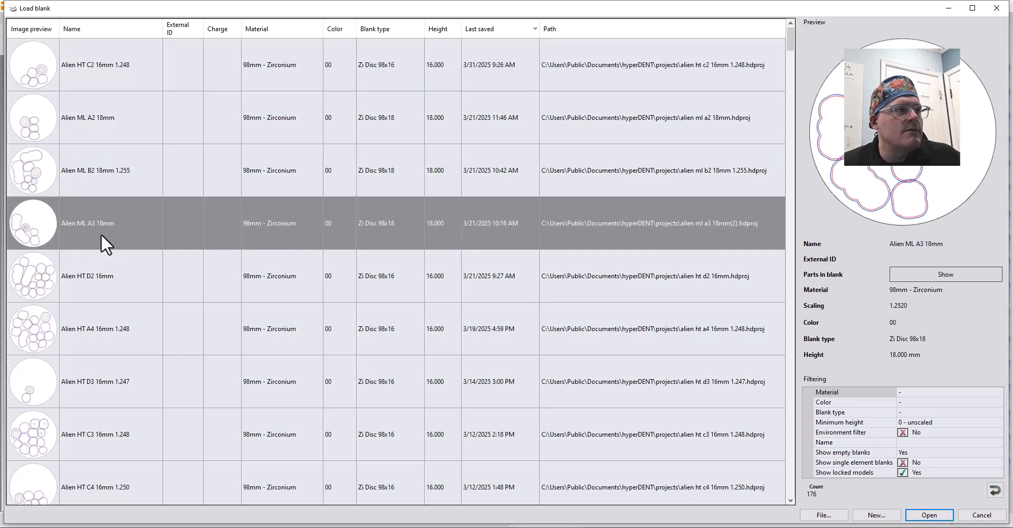
double_click(137, 226)
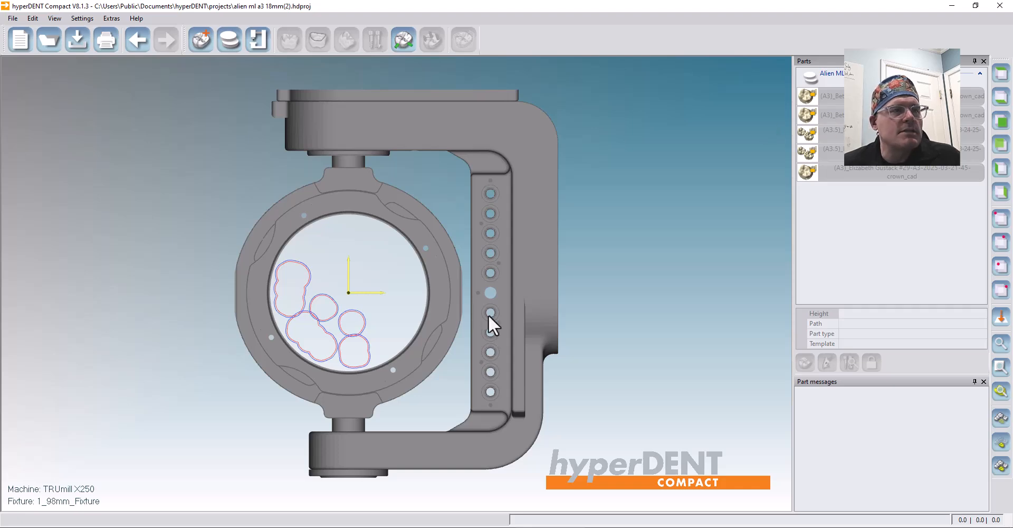
mouse_move(342, 354)
middle_down()
mouse_move(340, 312)
mouse_move(344, 359)
middle_up()
click(531, 276)
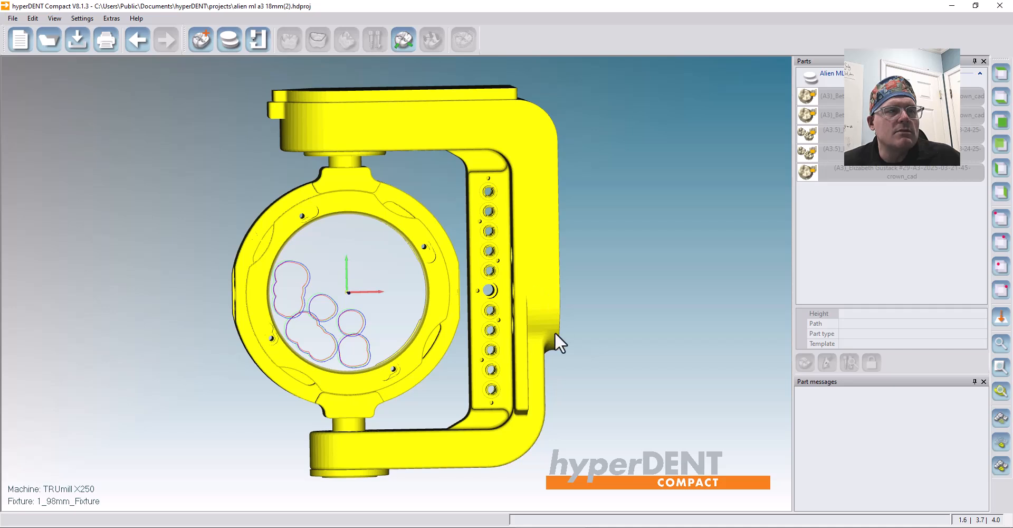
Hide the fixture, zoom in on the blank, and start importing a new part.
click(997, 420)
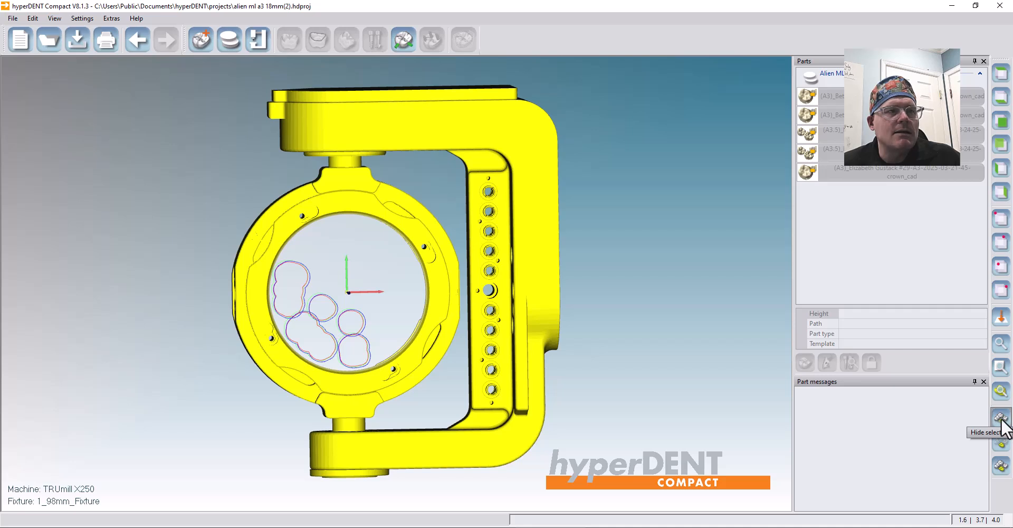
scroll(353, 339, down, 2)
scroll(359, 321, up, 10)
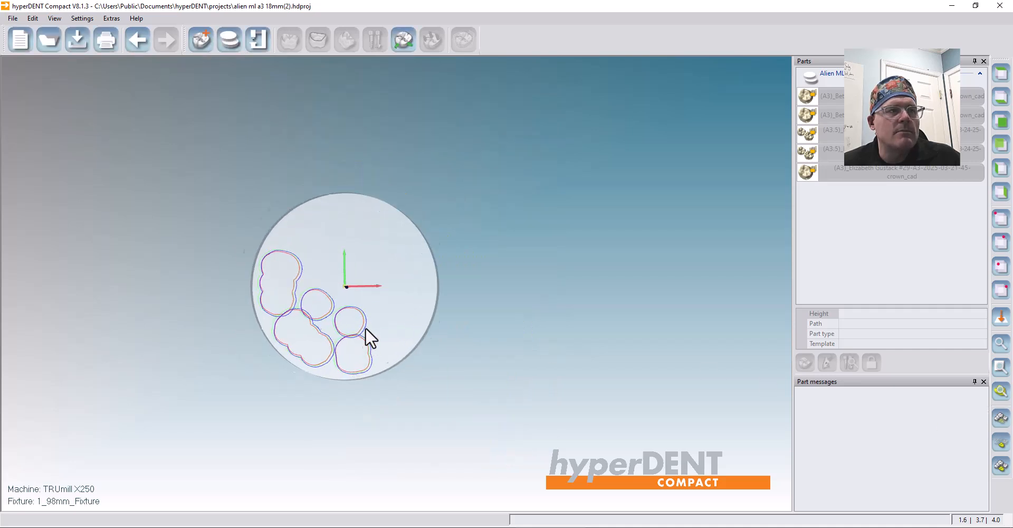
mouse_move(383, 334)
right_down()
mouse_move(387, 407)
mouse_move(385, 341)
right_up()
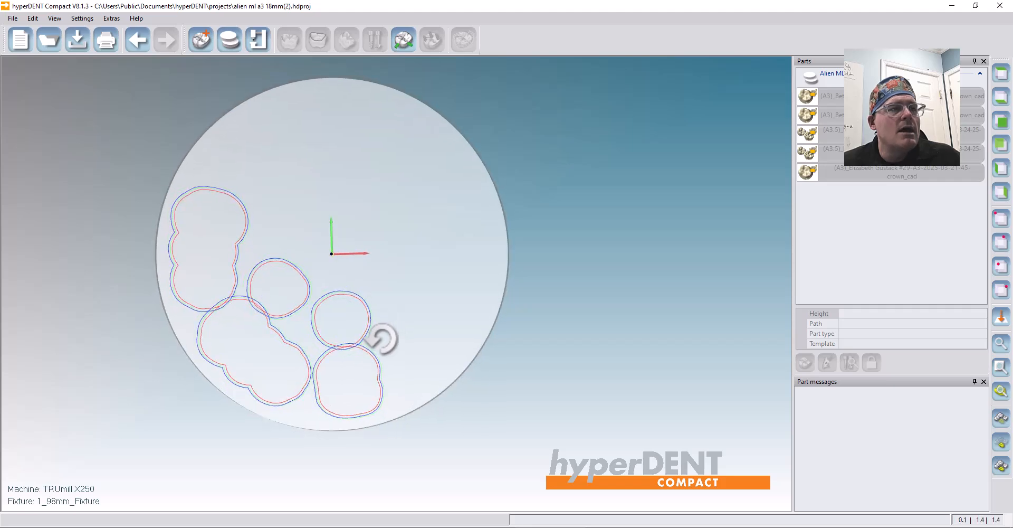
click(198, 40)
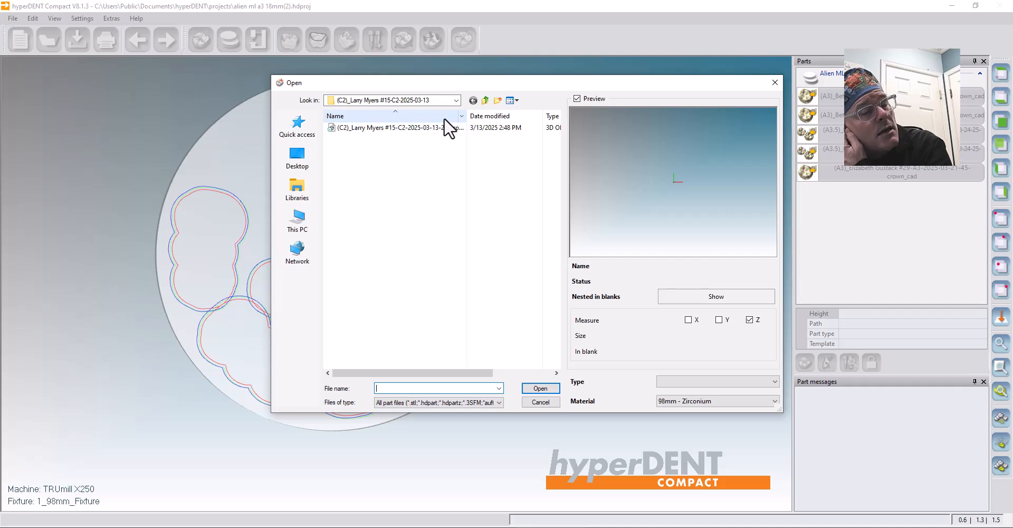
Import the tooth 4 A3 crown file from its CAD-Data case folder as 98mm - Zirconium.
click(485, 101)
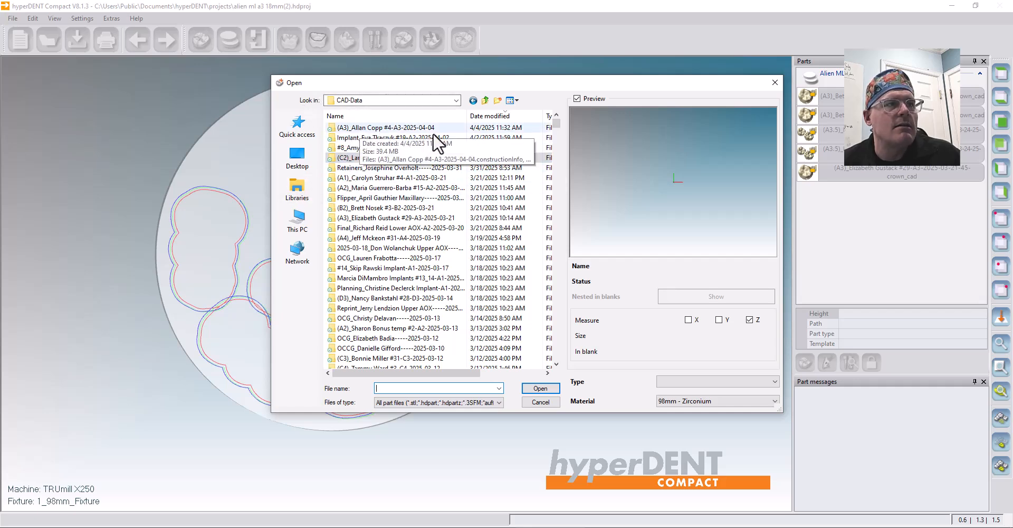
double_click(354, 129)
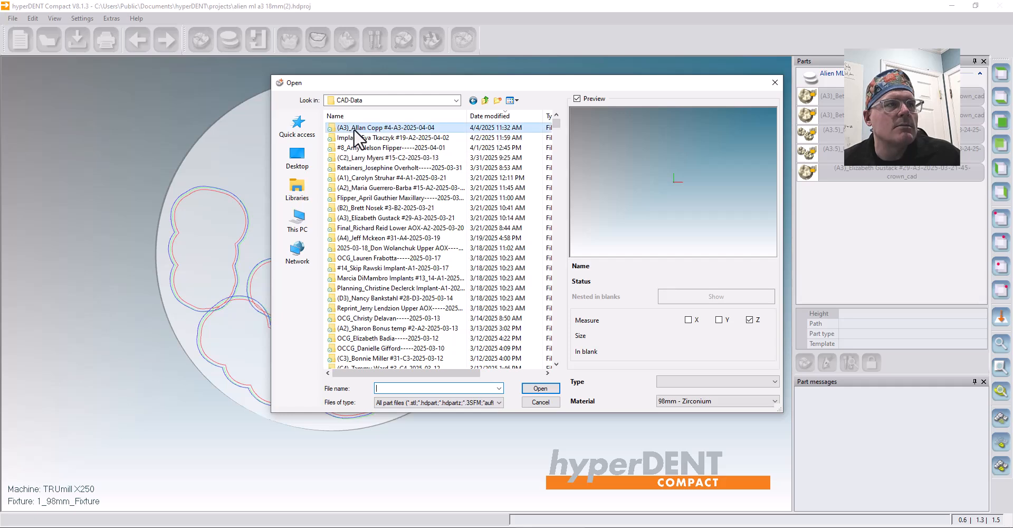
click(355, 129)
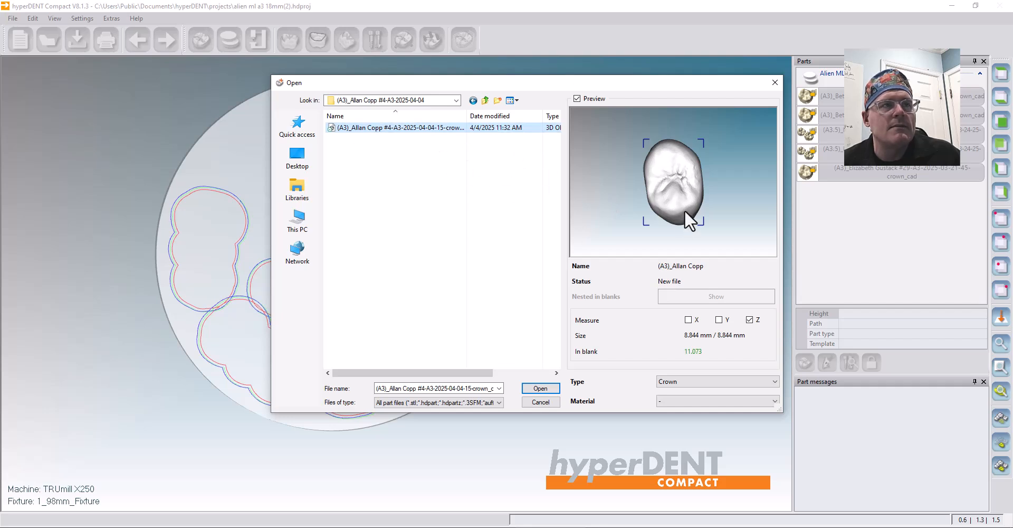
mouse_move(645, 194)
middle_down()
mouse_move(717, 186)
mouse_move(654, 198)
middle_up()
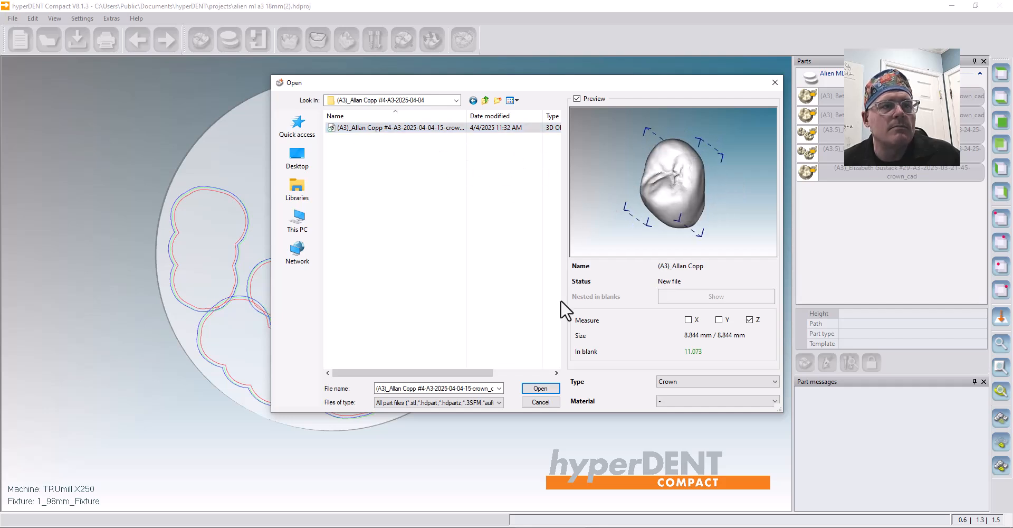
click(681, 400)
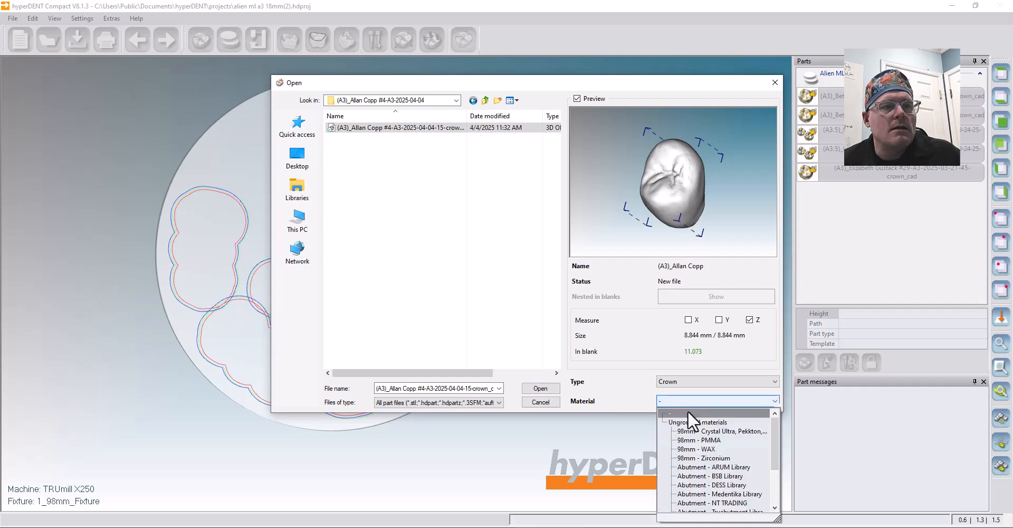
click(704, 459)
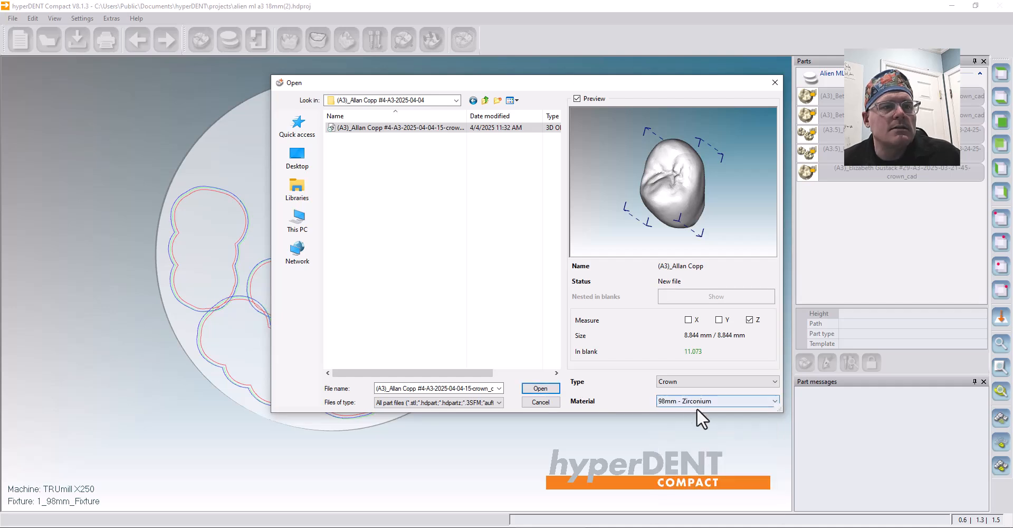
click(541, 388)
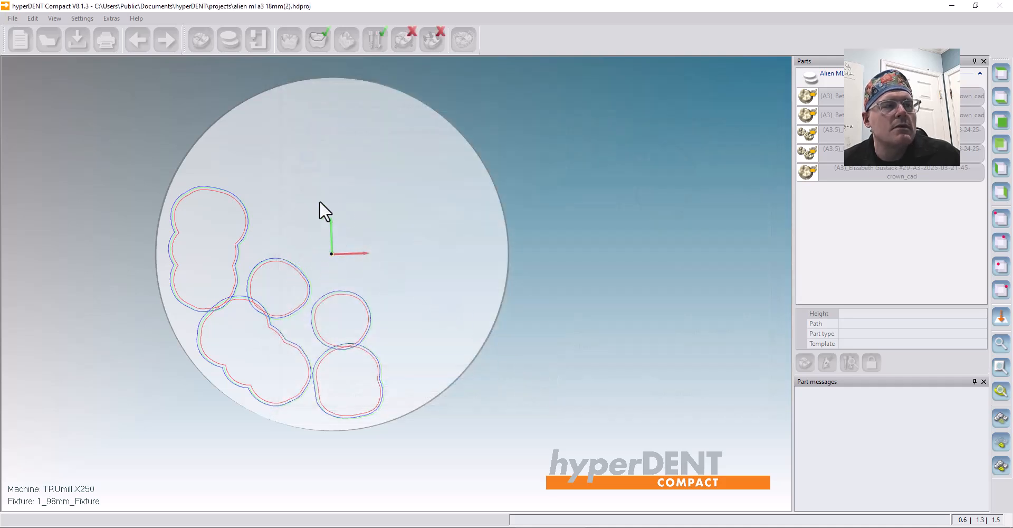
Move and rotate the crown into free space left of the blank's centre, then fix it.
drag(341, 259, 276, 223)
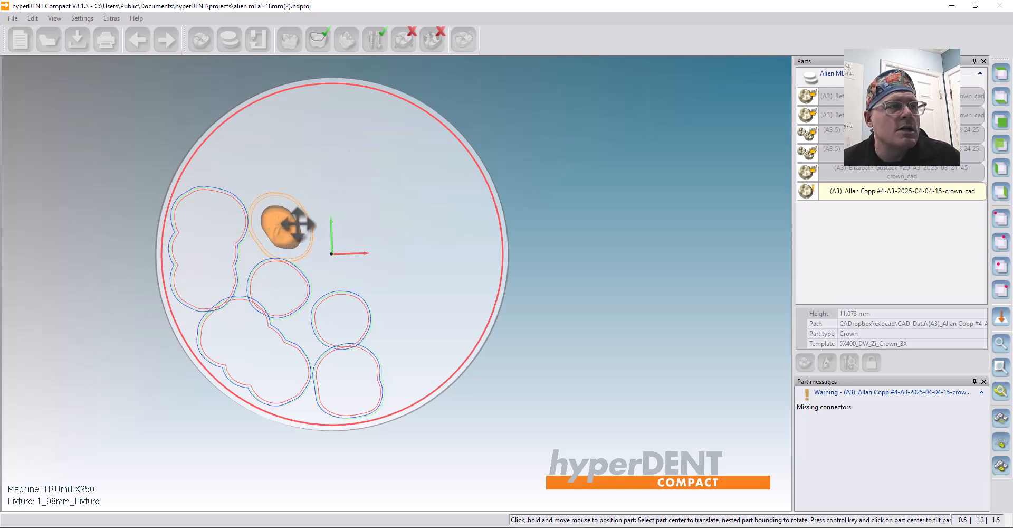
mouse_move(302, 223)
mouse_down()
mouse_move(278, 256)
mouse_move(264, 215)
mouse_move(297, 219)
mouse_move(269, 232)
mouse_move(290, 217)
mouse_up()
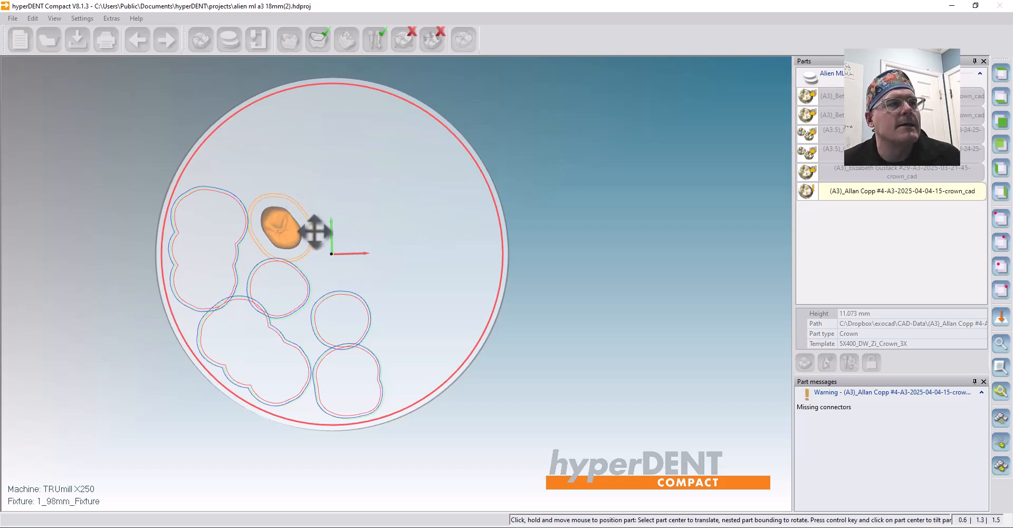
double_click(433, 189)
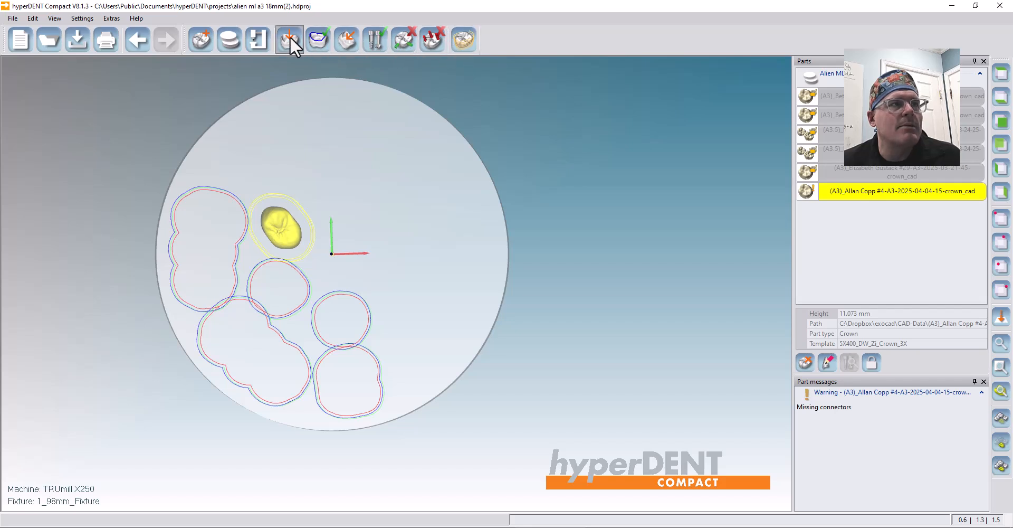
Manually place two 2.000 mm circle connectors on opposite sides of the crown.
click(400, 46)
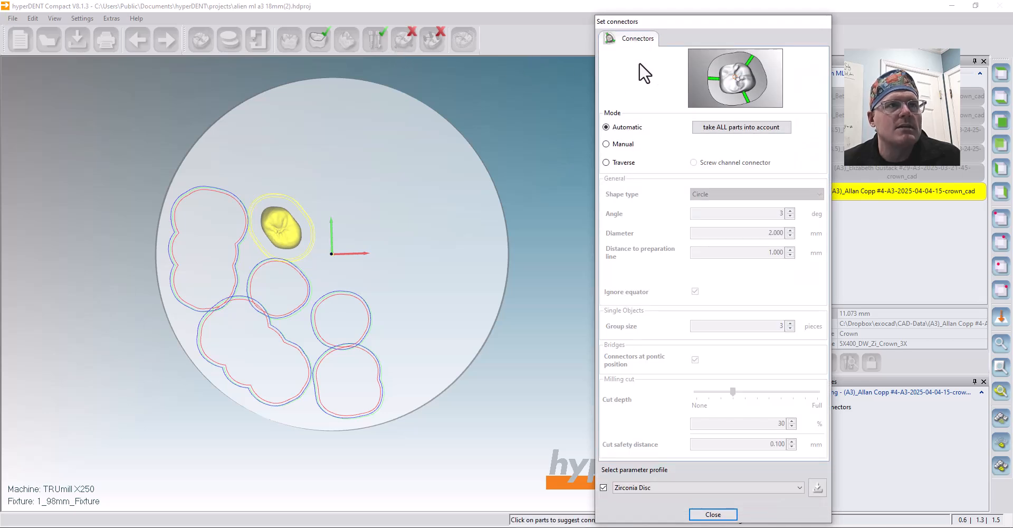
click(606, 143)
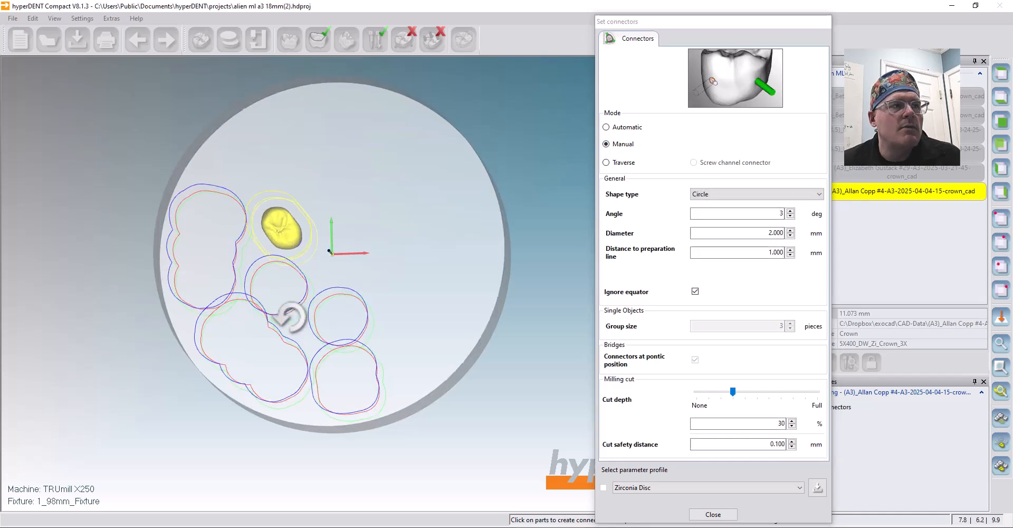
scroll(309, 254, up, 5)
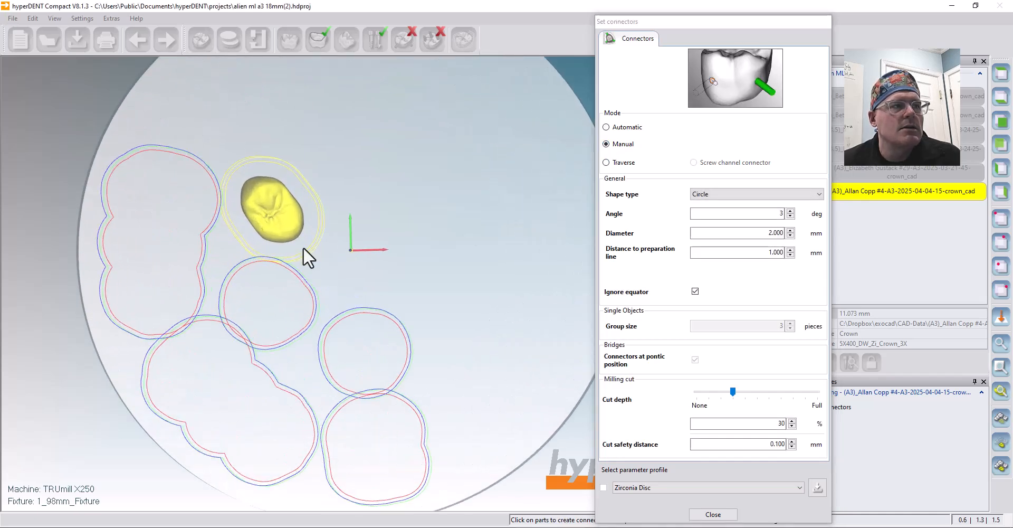
scroll(306, 252, up, 4)
middle_drag(350, 304, 319, 260)
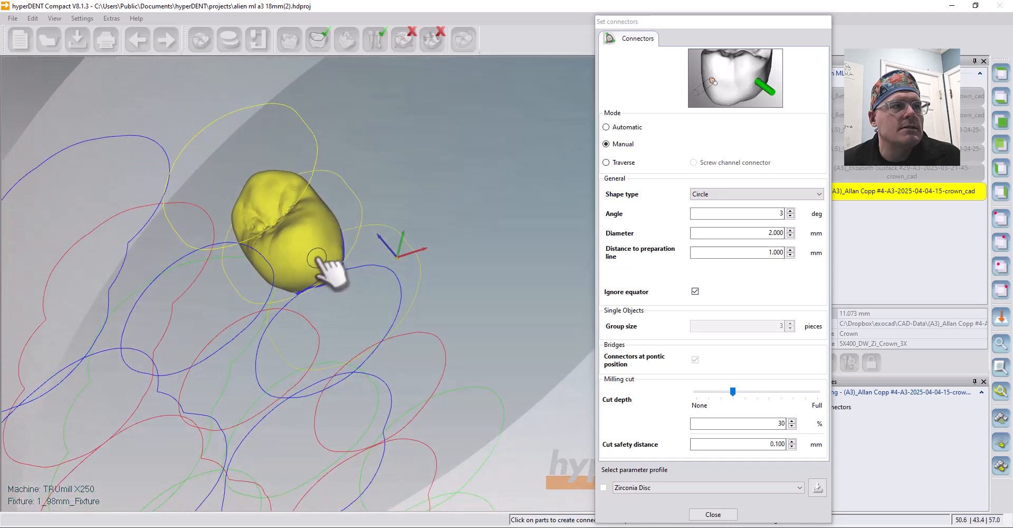
click(318, 259)
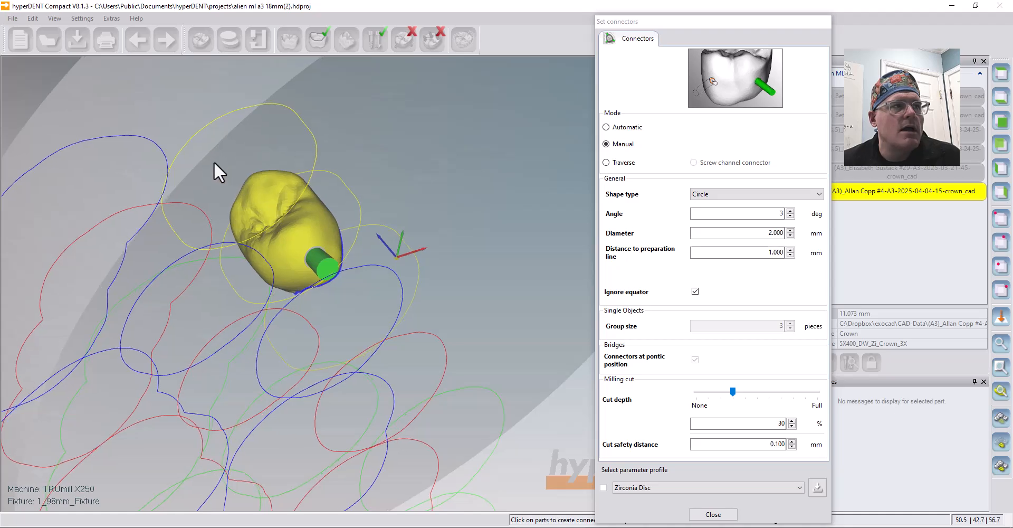
middle_drag(214, 161, 322, 258)
middle_drag(329, 106, 488, 372)
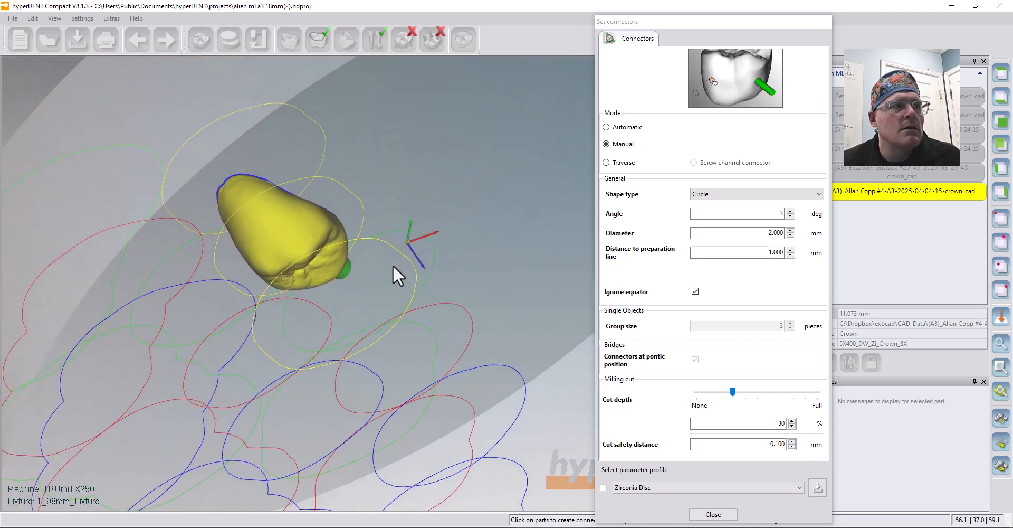
click(265, 222)
middle_drag(335, 267, 422, 122)
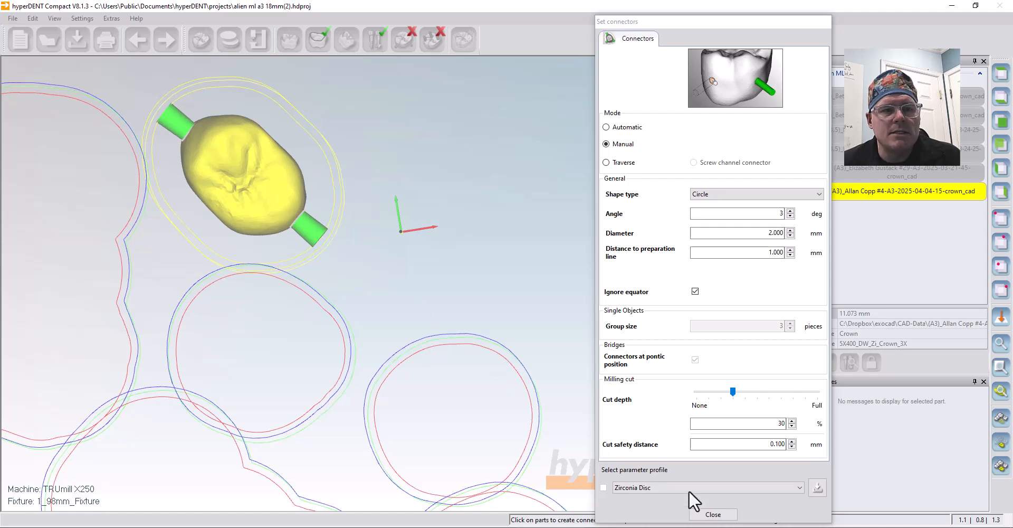
Close connector settings, reselect the crown, and start calculating its 12 toolpath jobs.
click(729, 516)
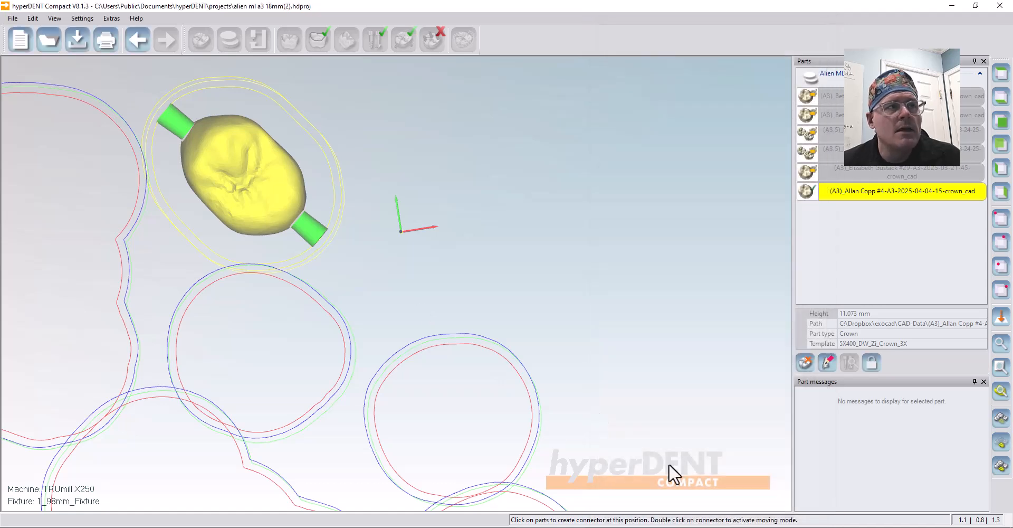
scroll(444, 268, up, 3)
scroll(447, 290, down, 10)
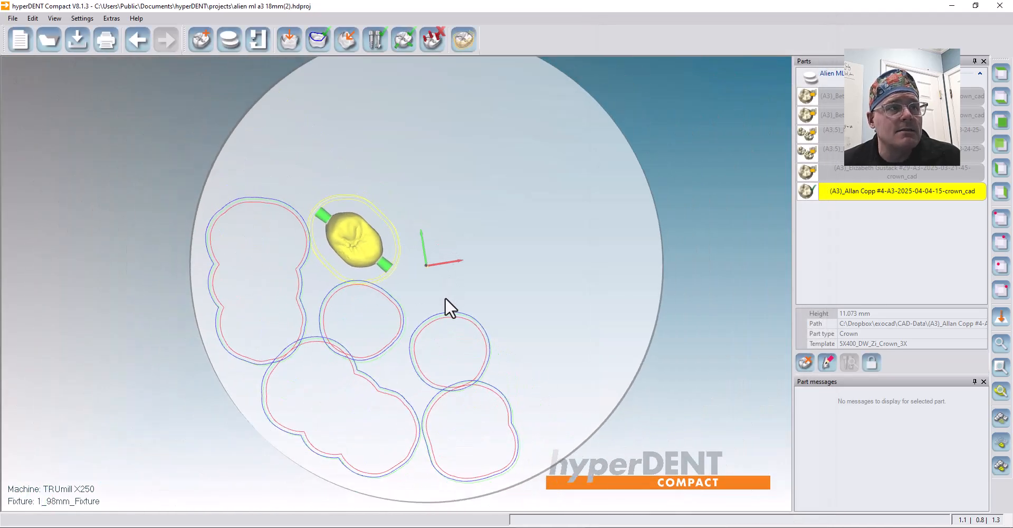
click(467, 205)
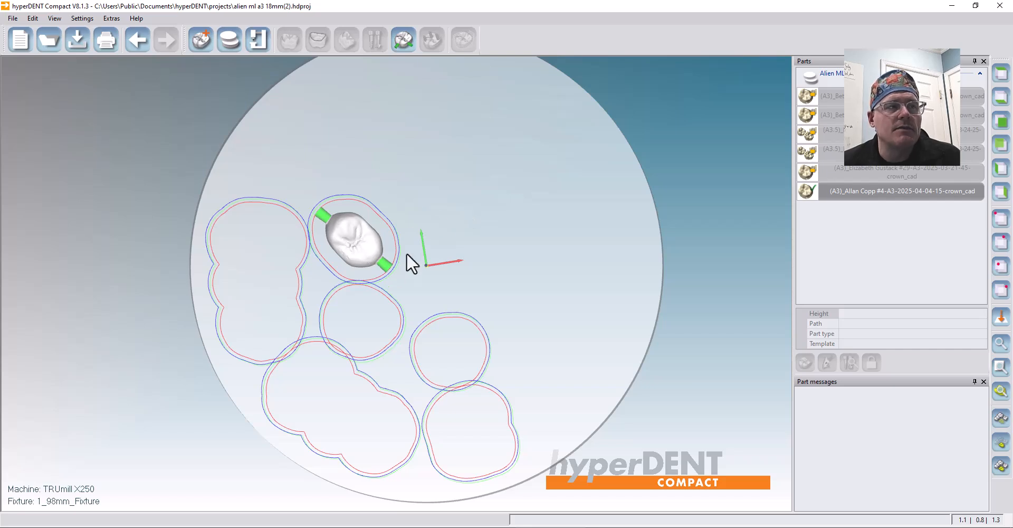
click(350, 231)
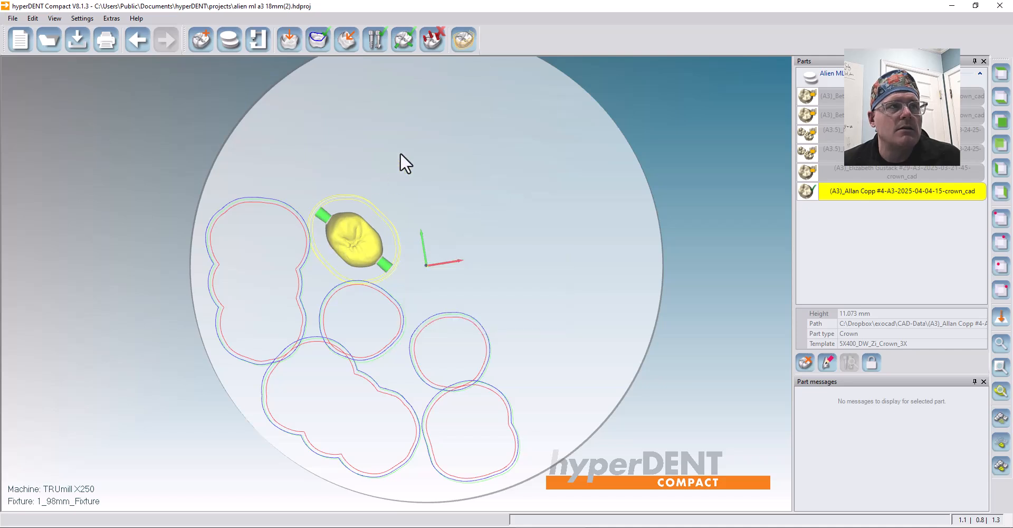
click(465, 39)
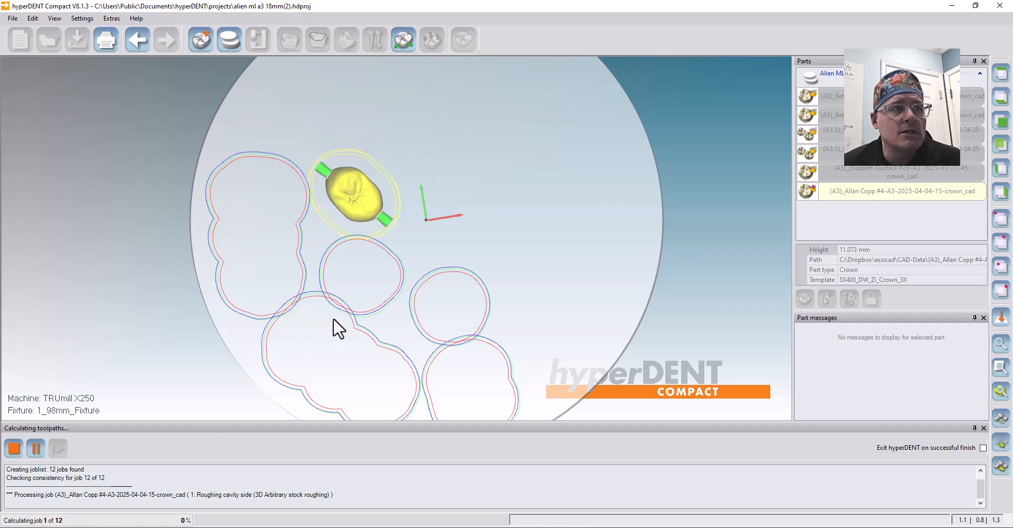
Print the selected crown part and bring File Explorer to the screen centre.
right_click(846, 189)
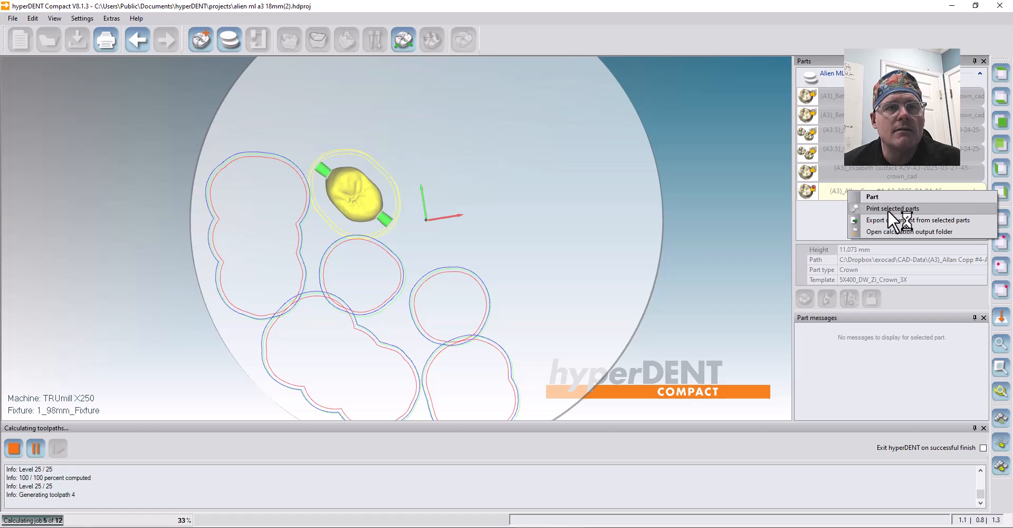
click(927, 208)
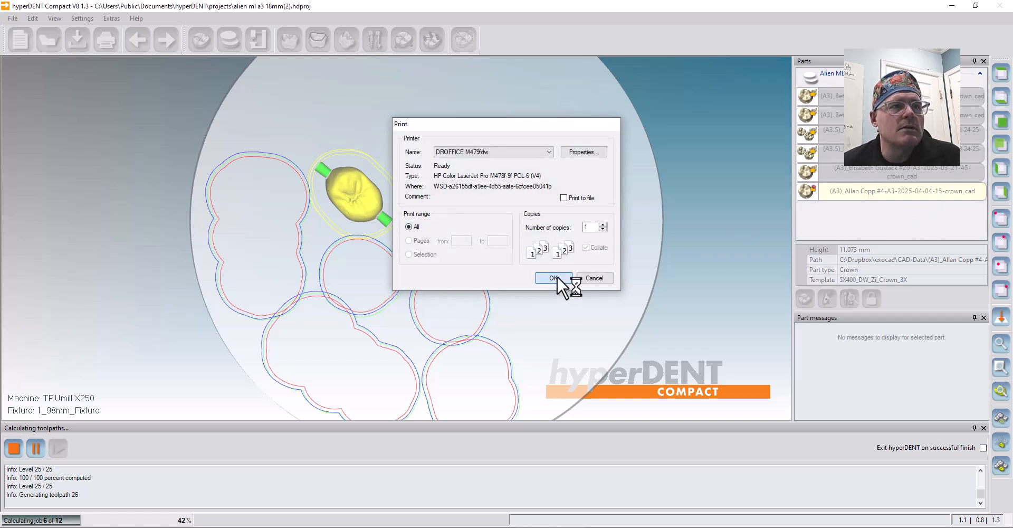
click(554, 277)
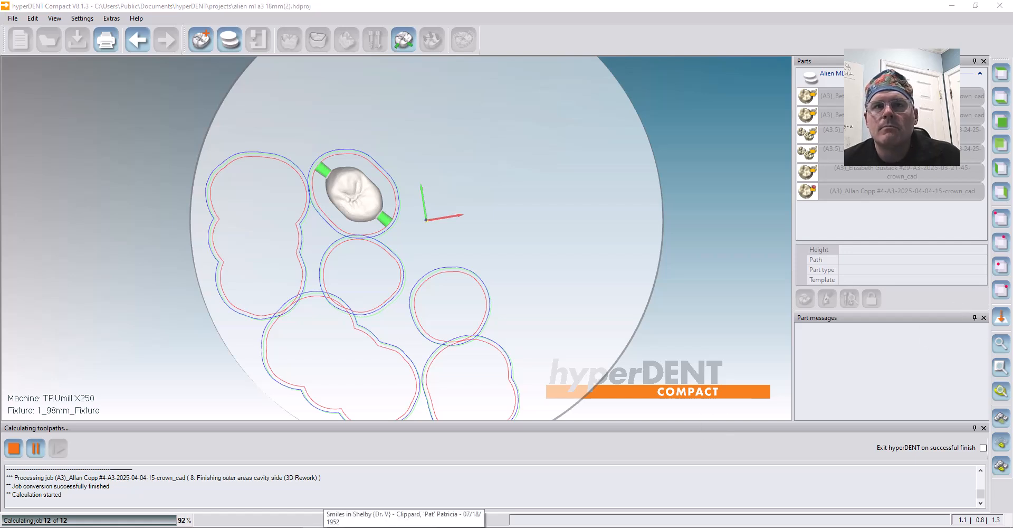
drag(1012, 100, 505, 67)
drag(203, 259, 202, 170)
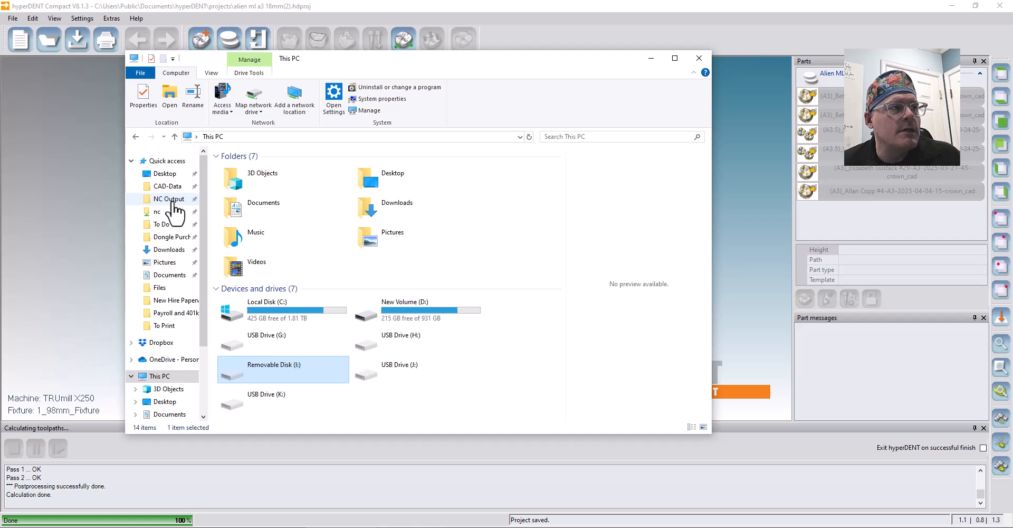
Rename the new Alien ML A3 18mm NC file in NC Output, replacing its timestamp with the patient's name.
click(169, 199)
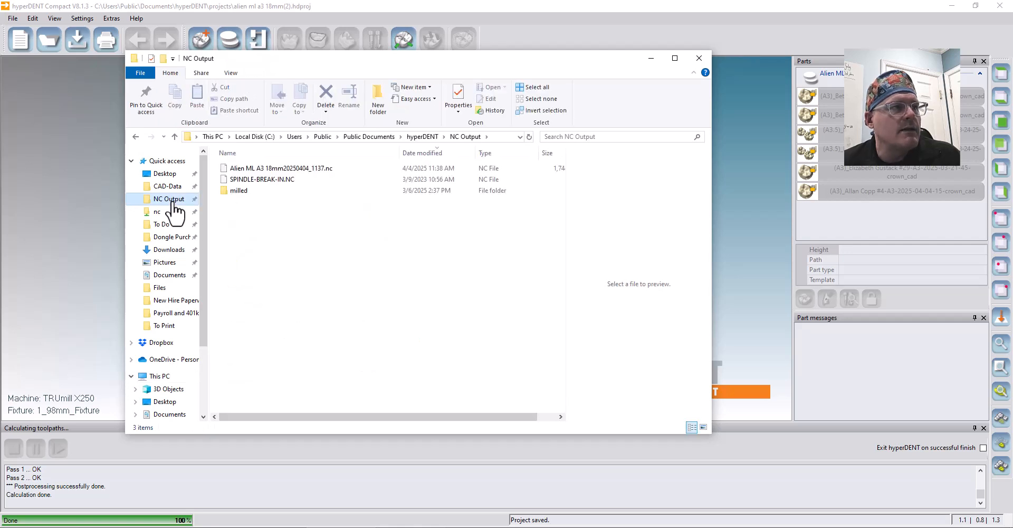
click(306, 169)
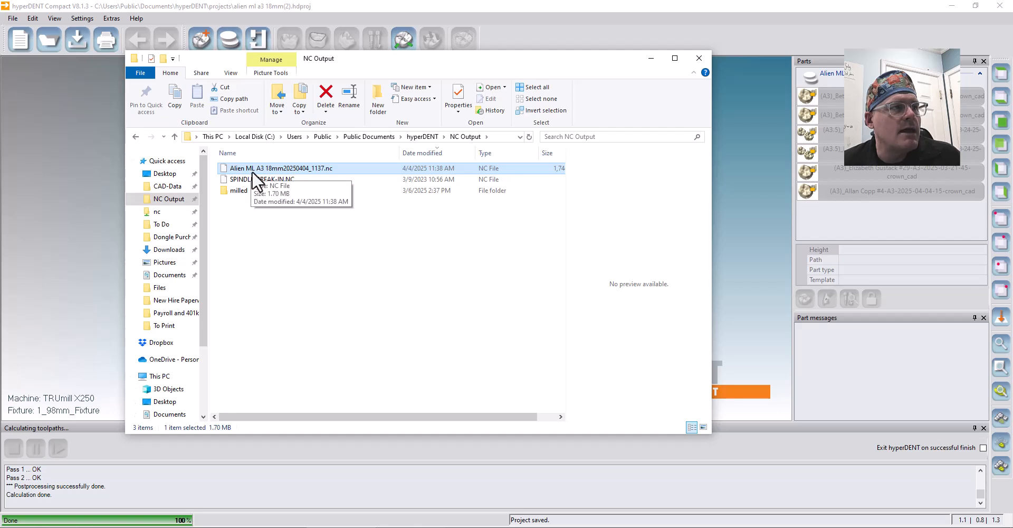
click(285, 169)
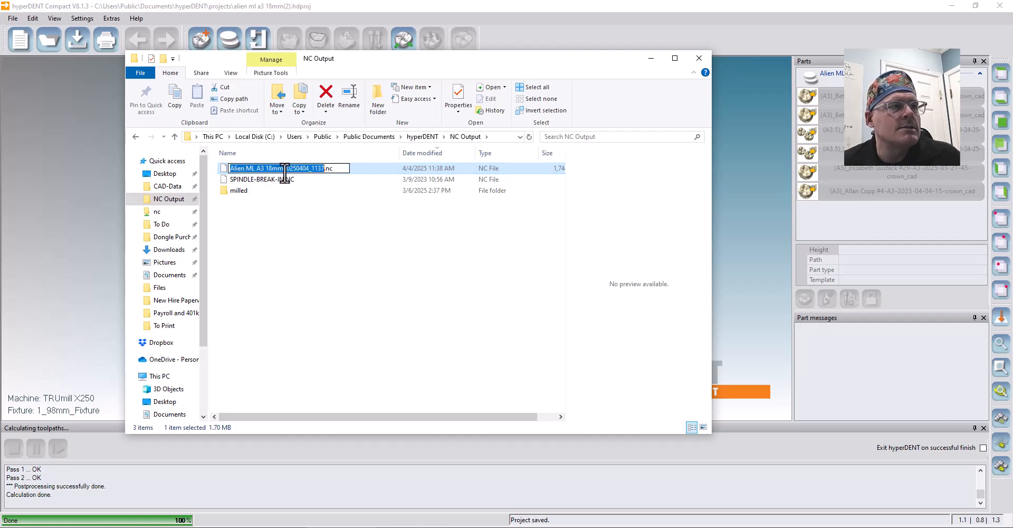
drag(284, 169, 325, 169)
key(BackSpace)
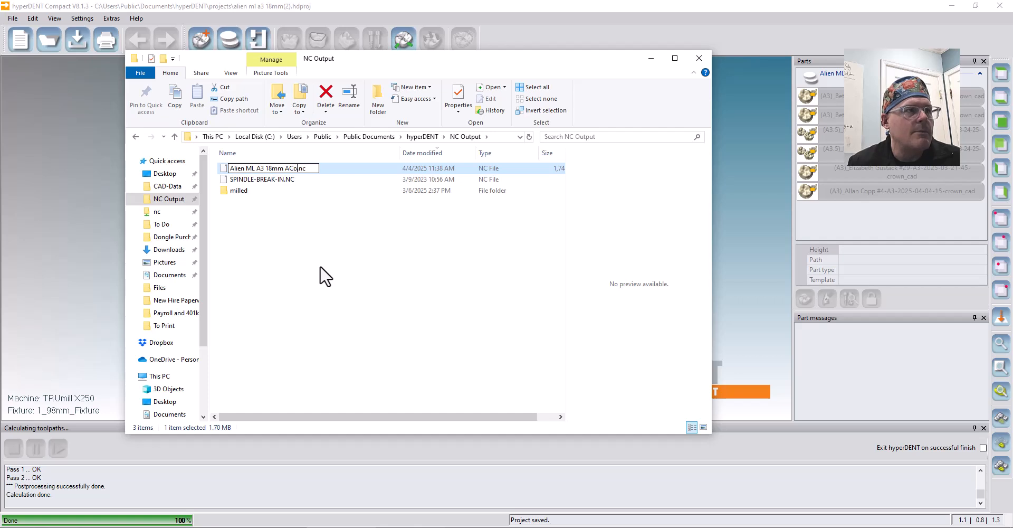
click(324, 267)
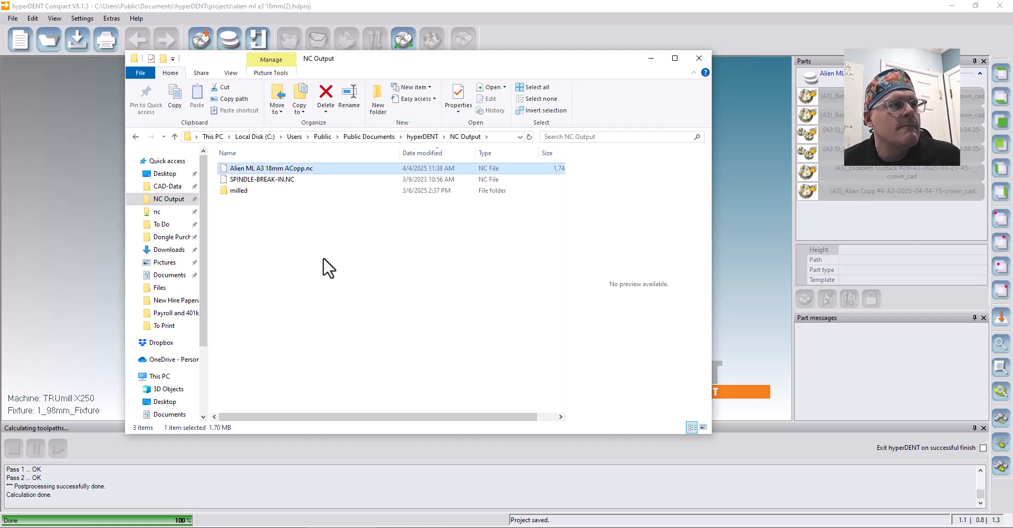
click(327, 172)
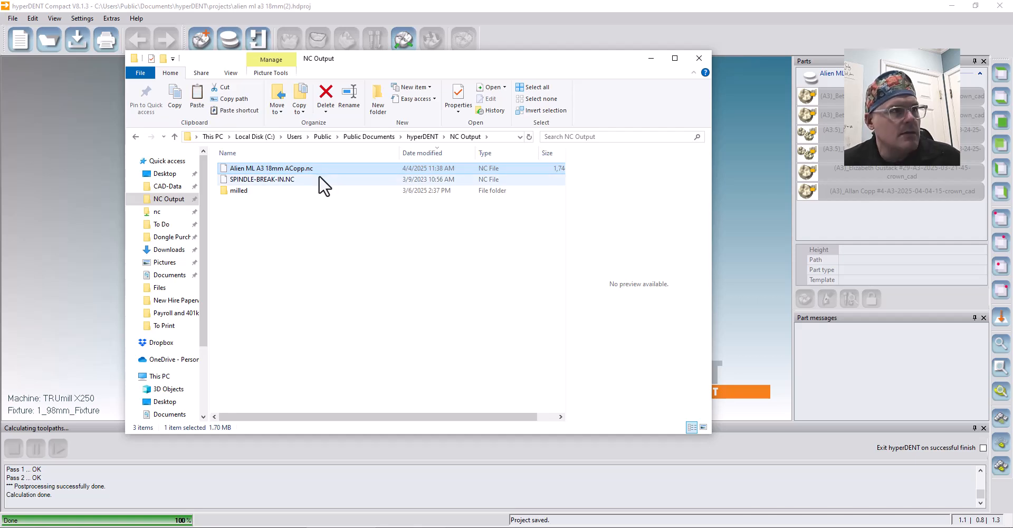
Open the mill's 5x400-014 nc network folder and select the renamed Alien ML A3 18mm NC file.
click(157, 213)
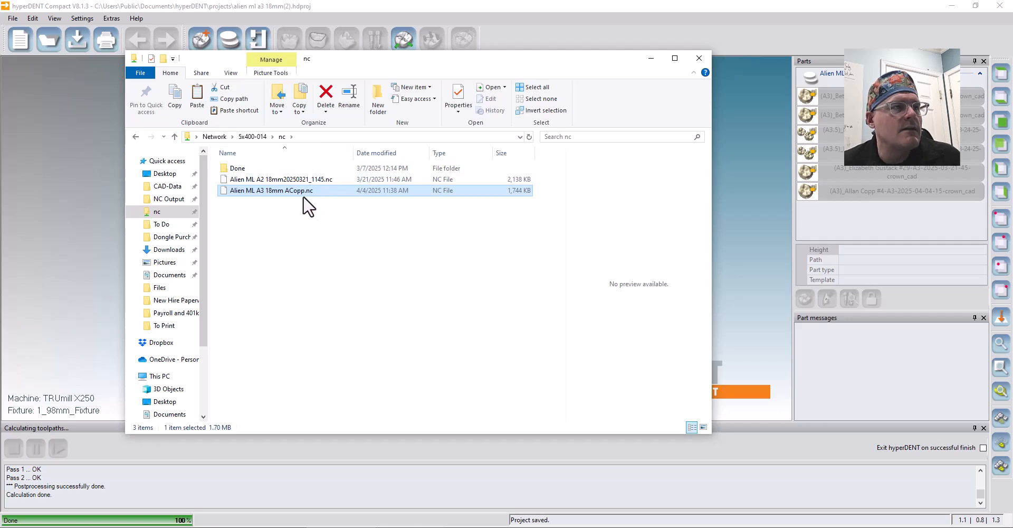
click(323, 225)
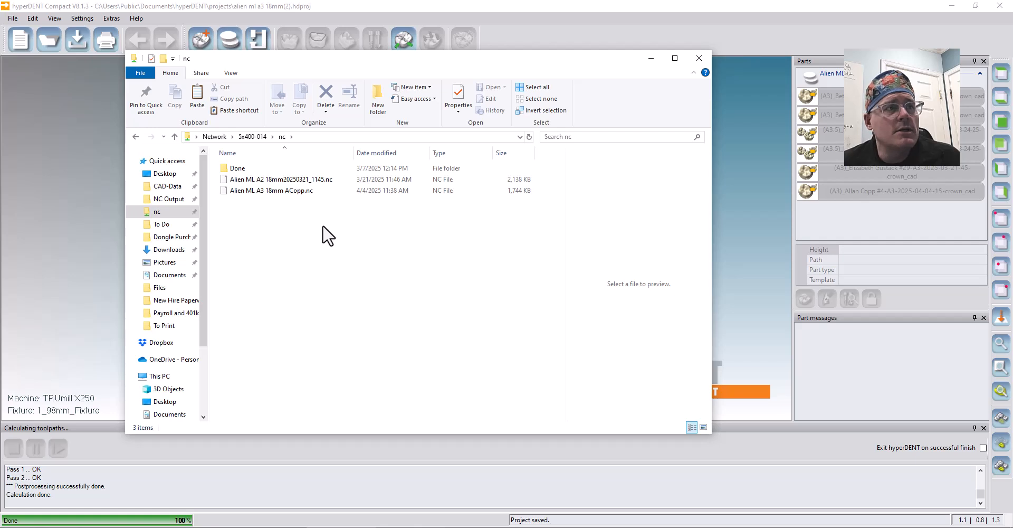
click(317, 192)
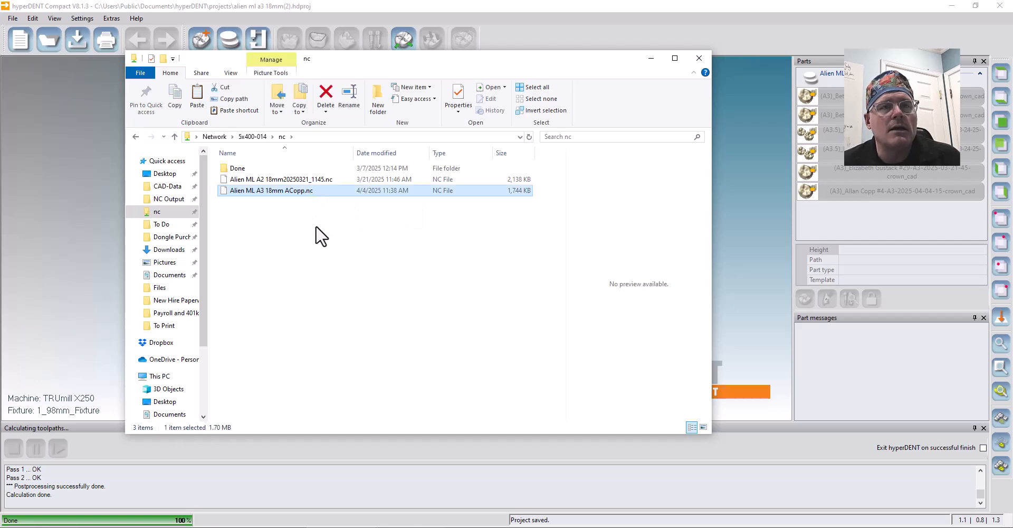